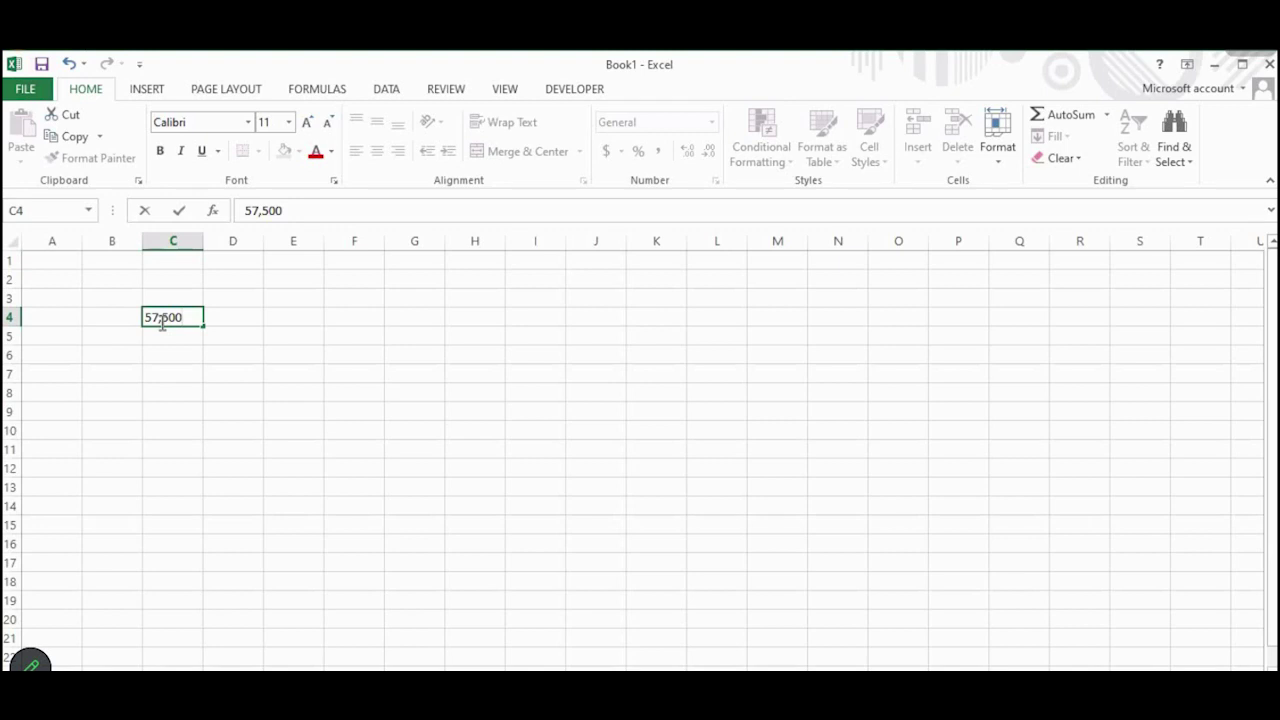
- Commit 57,500 in cell C4 and enter the text /115*100 beside it in D4
key("Tab")
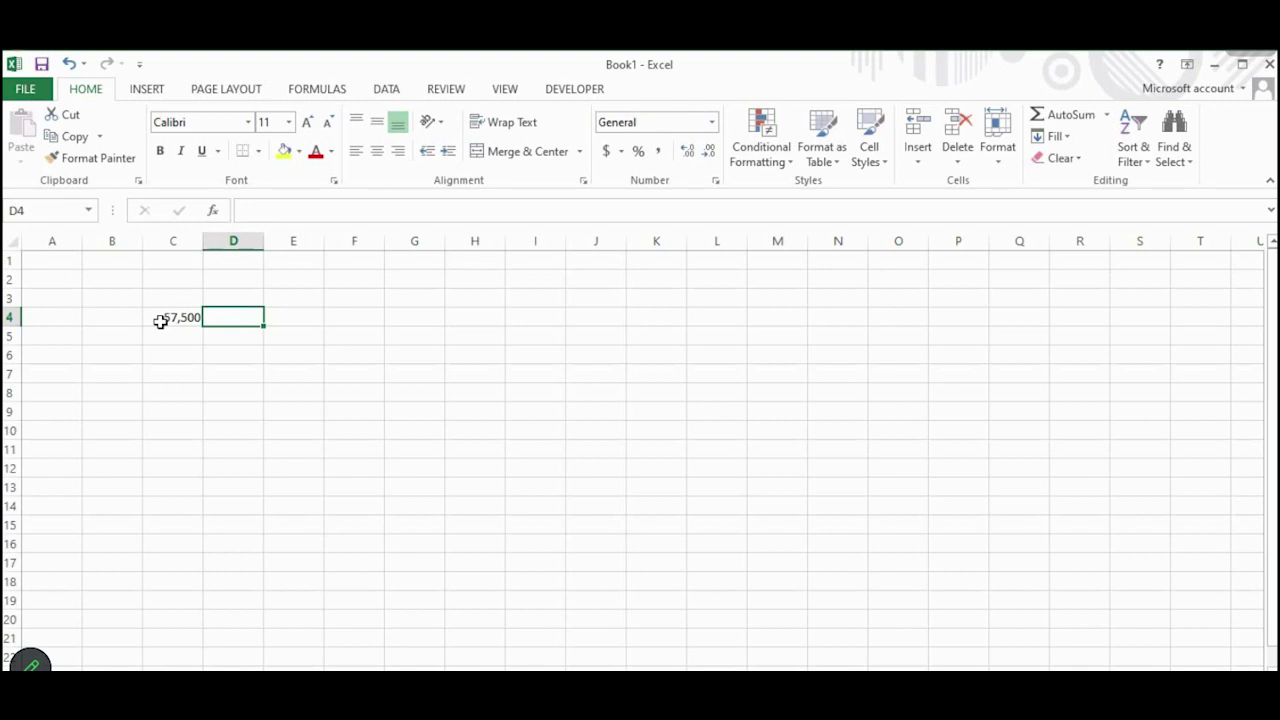
type("?")
key("BackSpace")
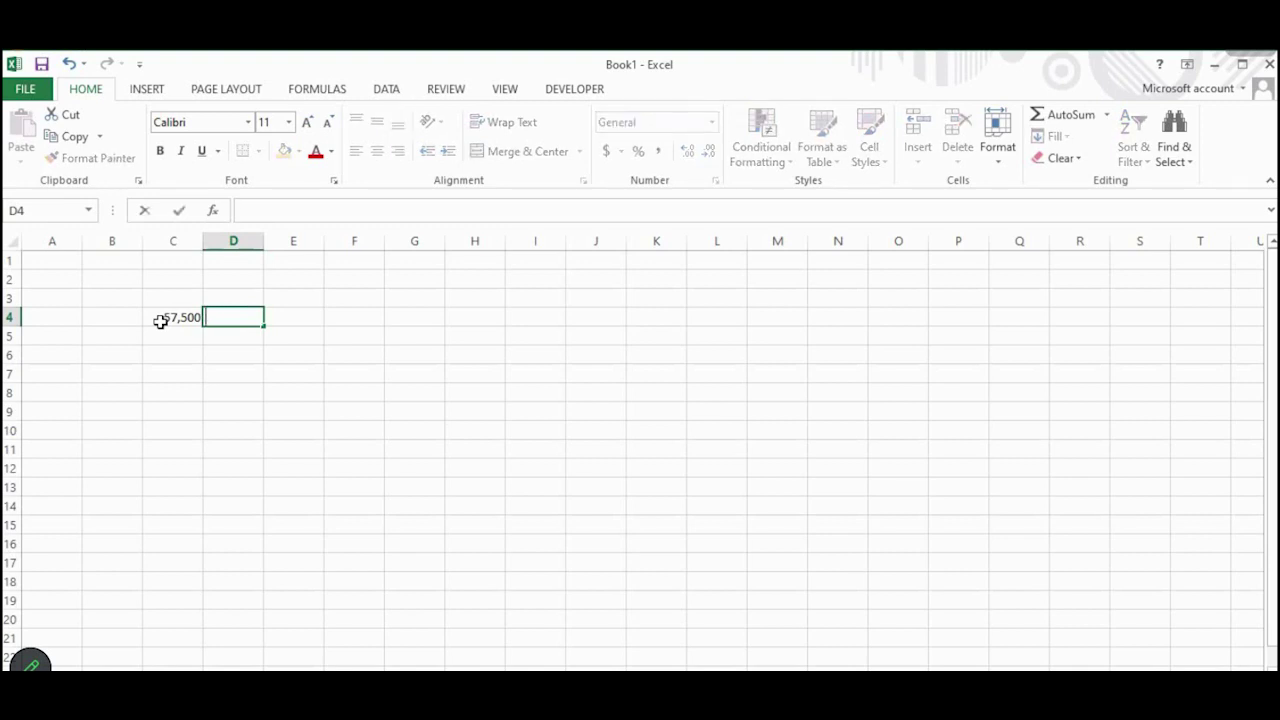
type("/115*100")
left_click(163, 333)
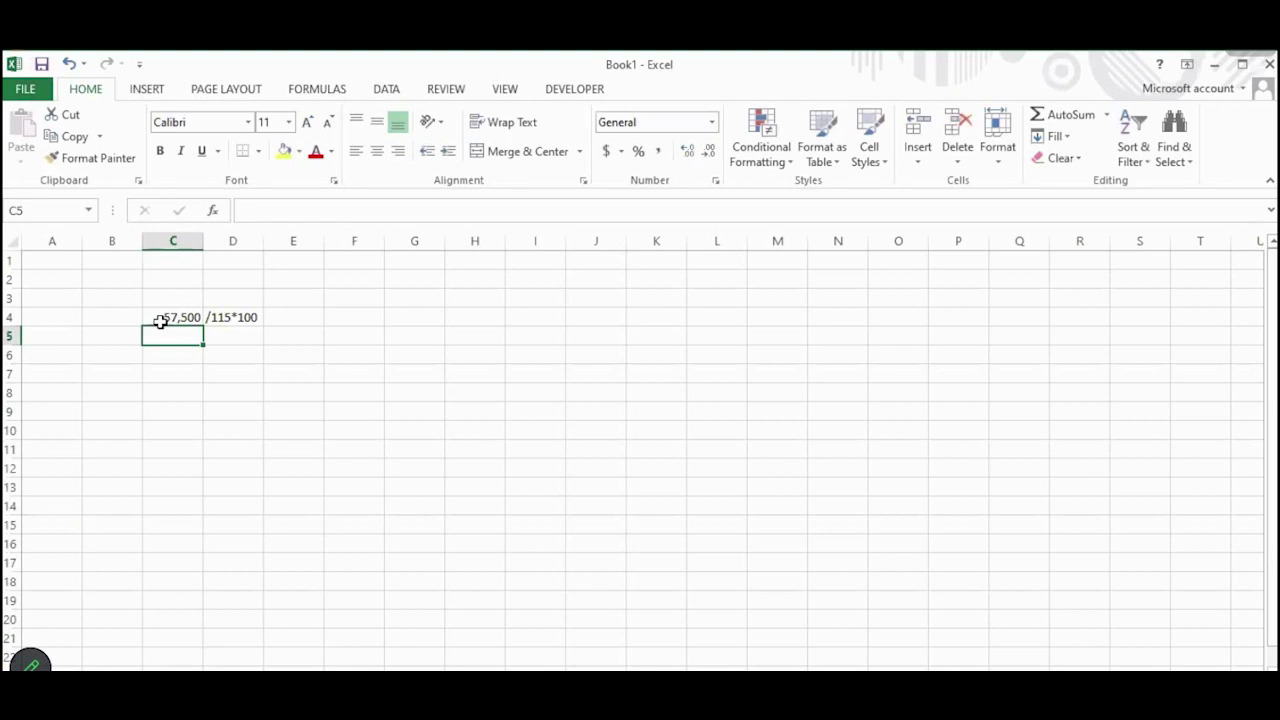
- Enter the formula =C4/115*100 in cell C6 to work back the amount before the 15% markup
key("Down")
type("=")
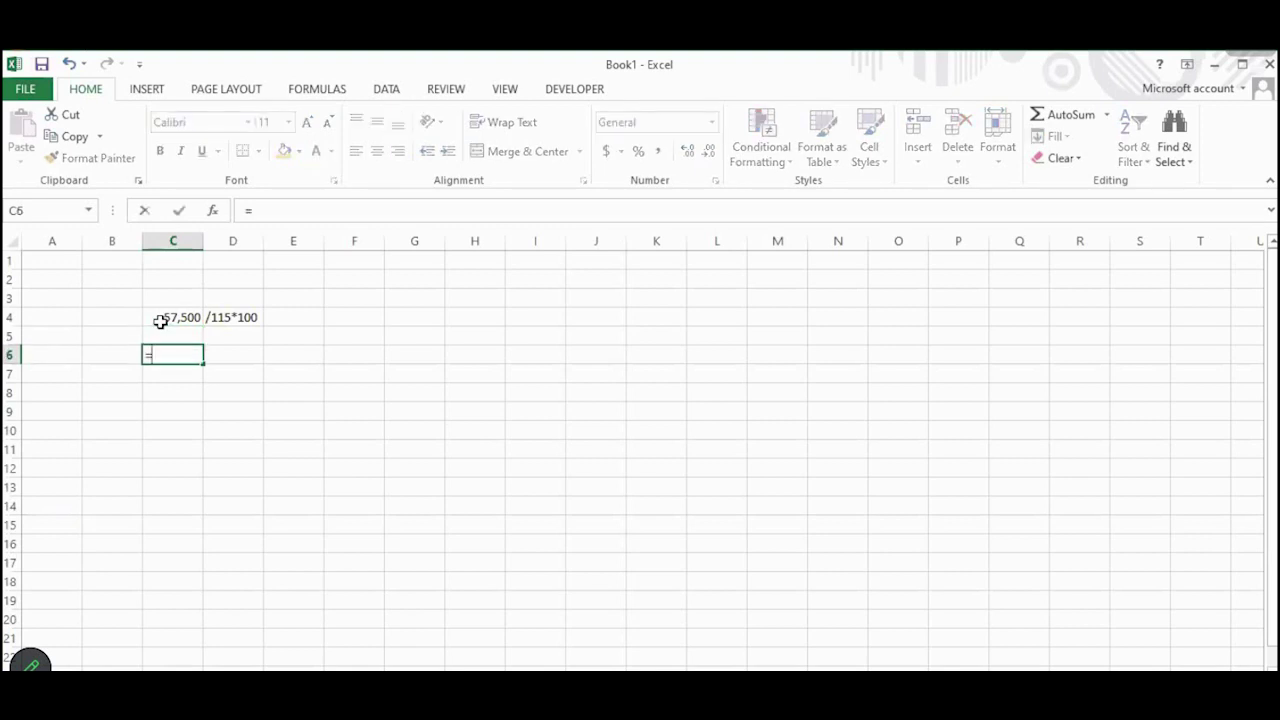
left_click(160, 320)
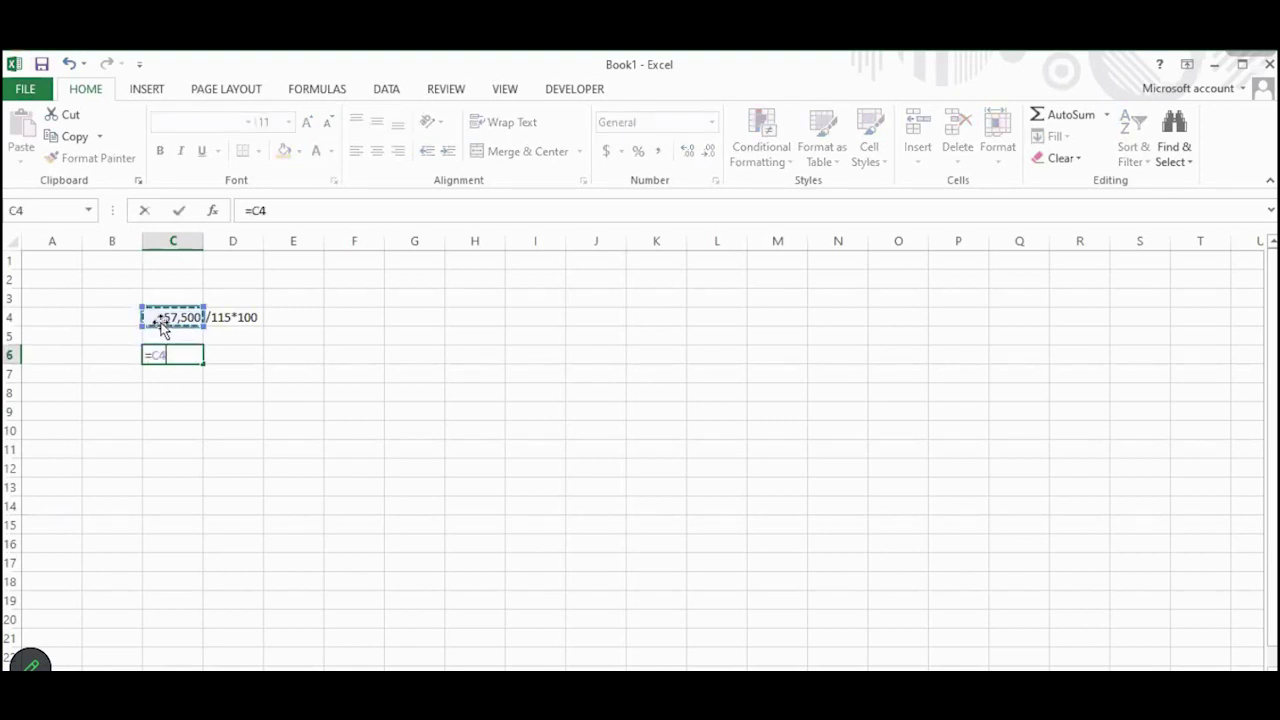
type("/115")
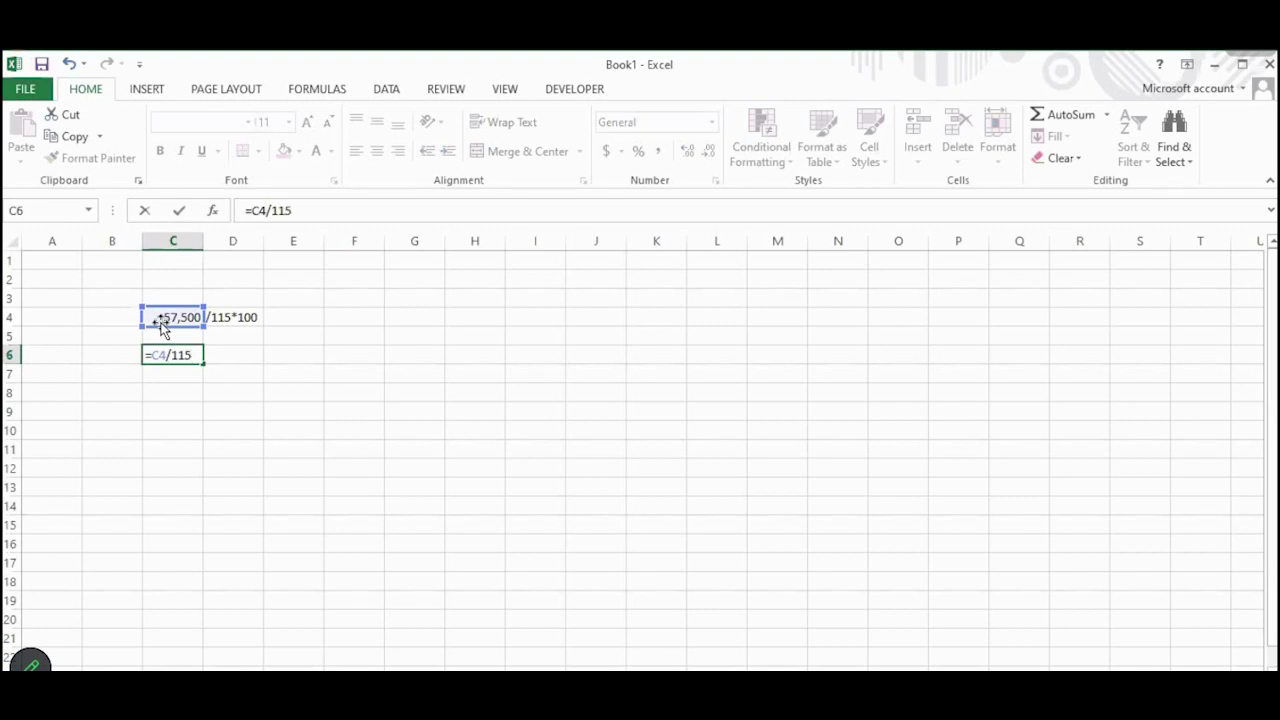
type("*100")
key("Return")
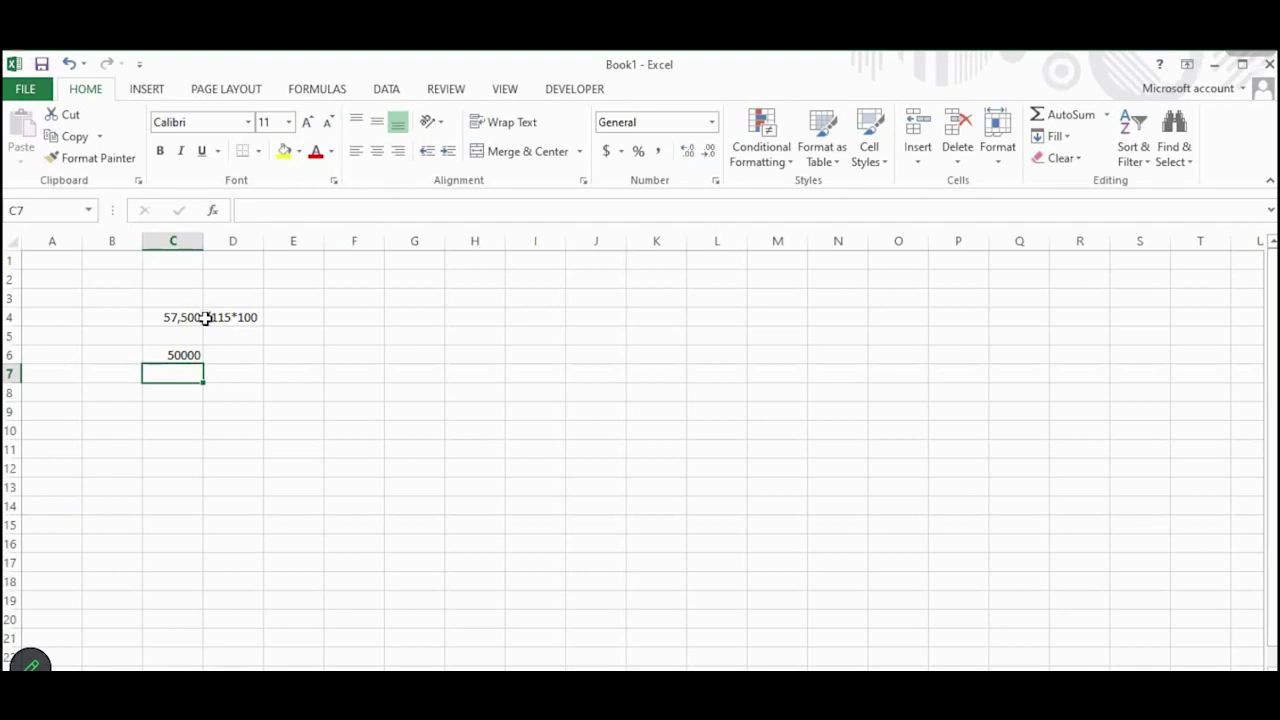
- Enter 115 in cell E6 and 100 in cell F6, on the same row as the formula result
left_click(195, 317)
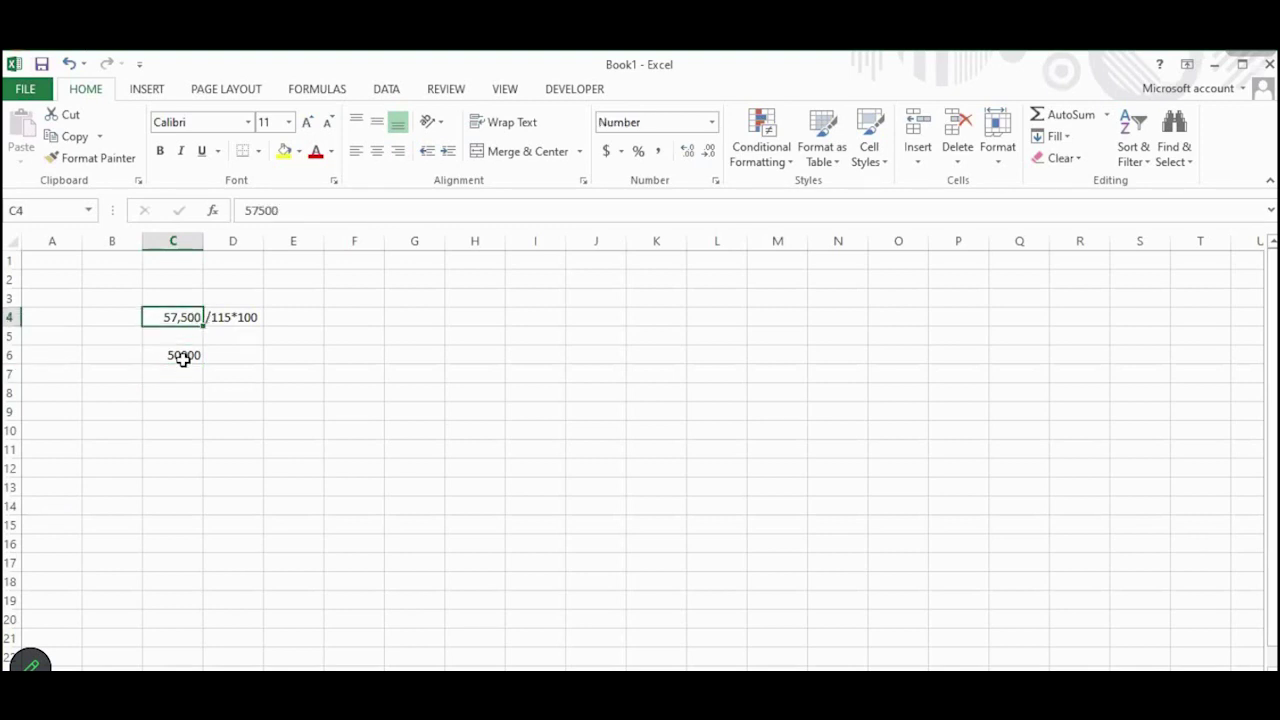
left_click(182, 358)
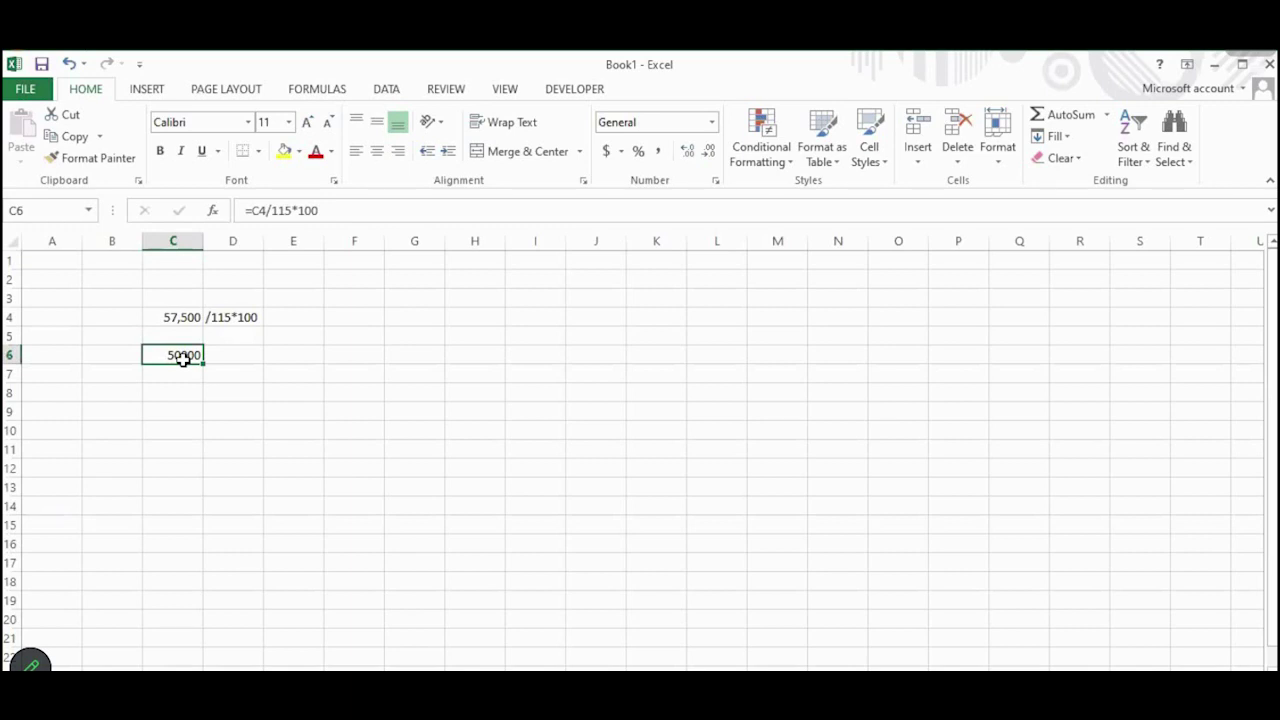
key("Right")
key("Right")
type("57")
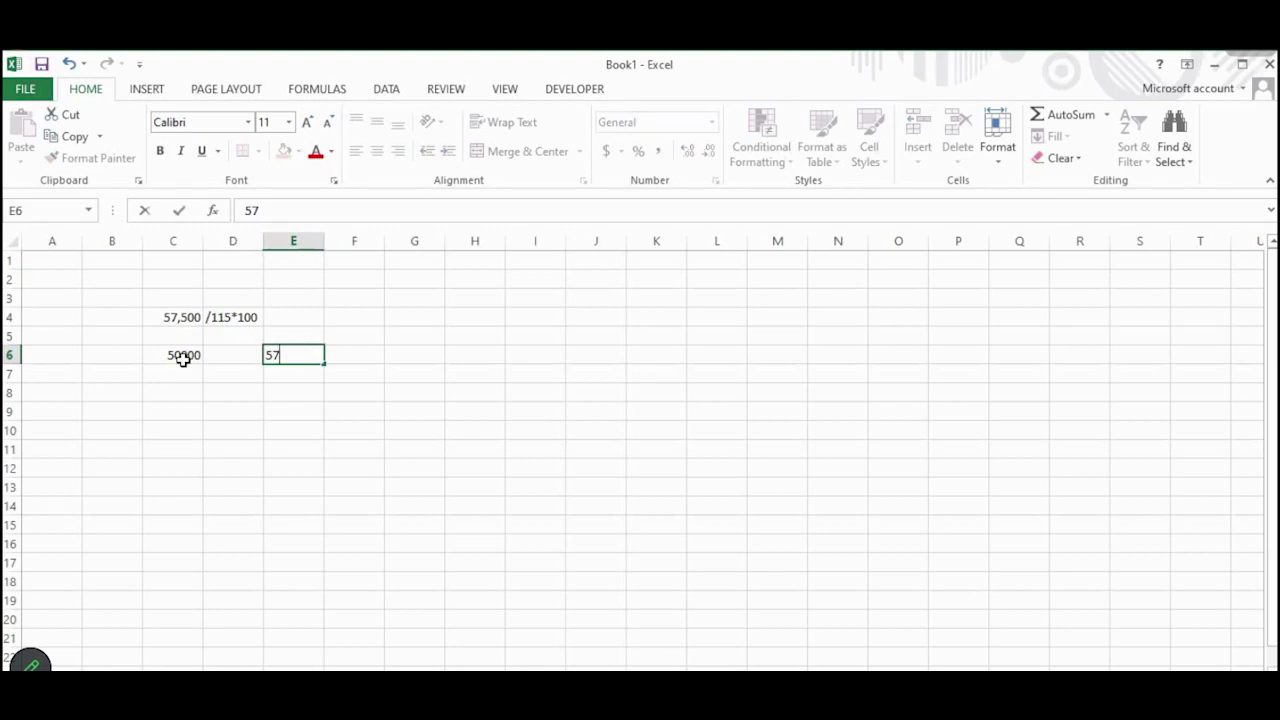
key("BackSpace")
key("BackSpace")
type("115")
key("Tab")
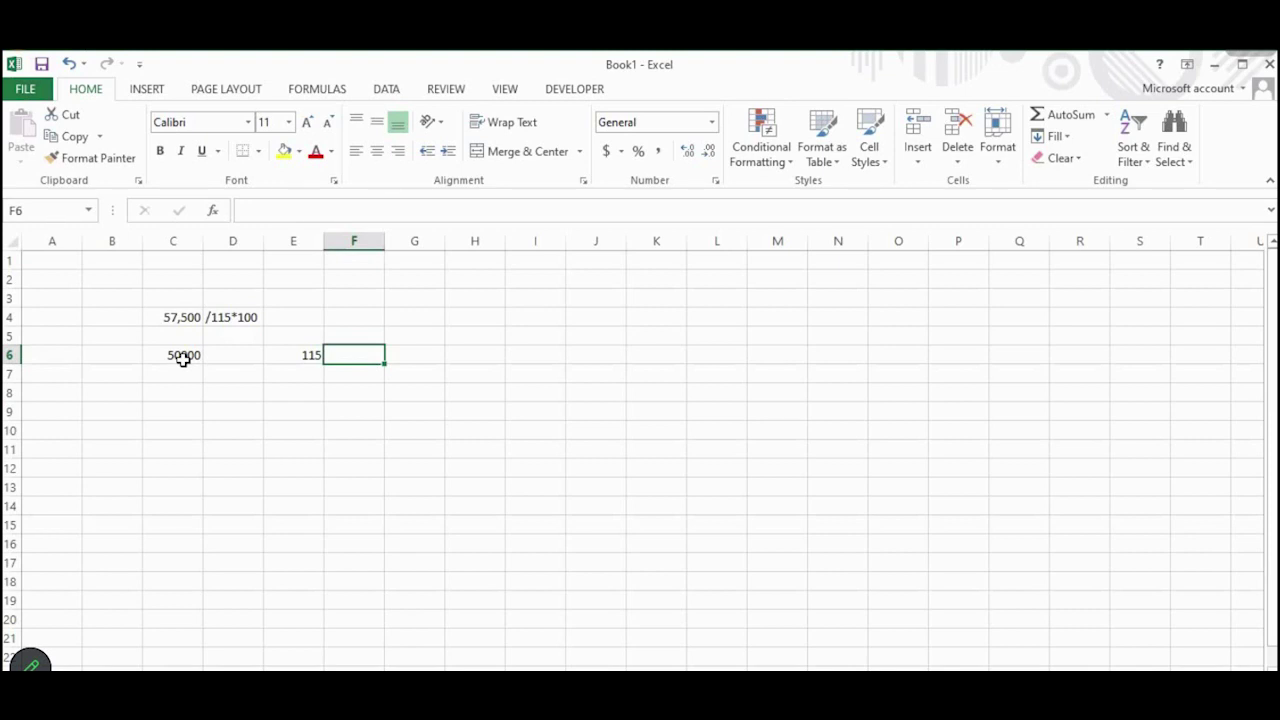
type("100")
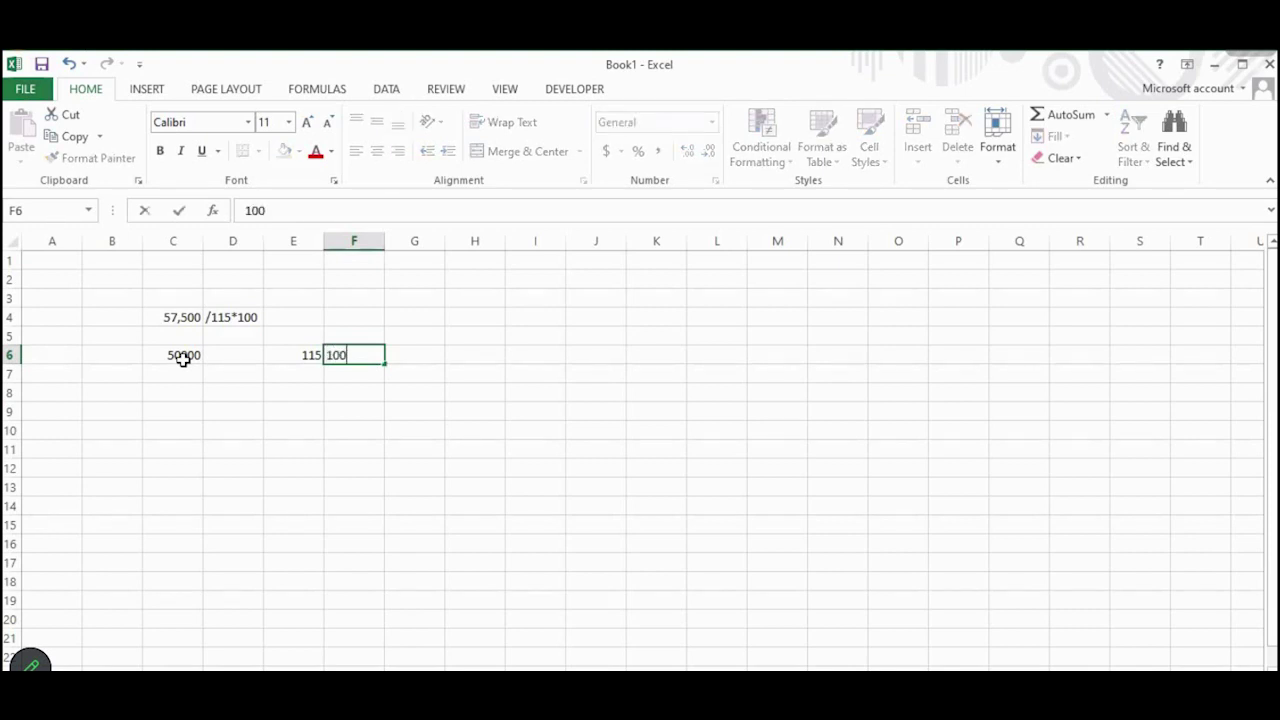
key("Return")
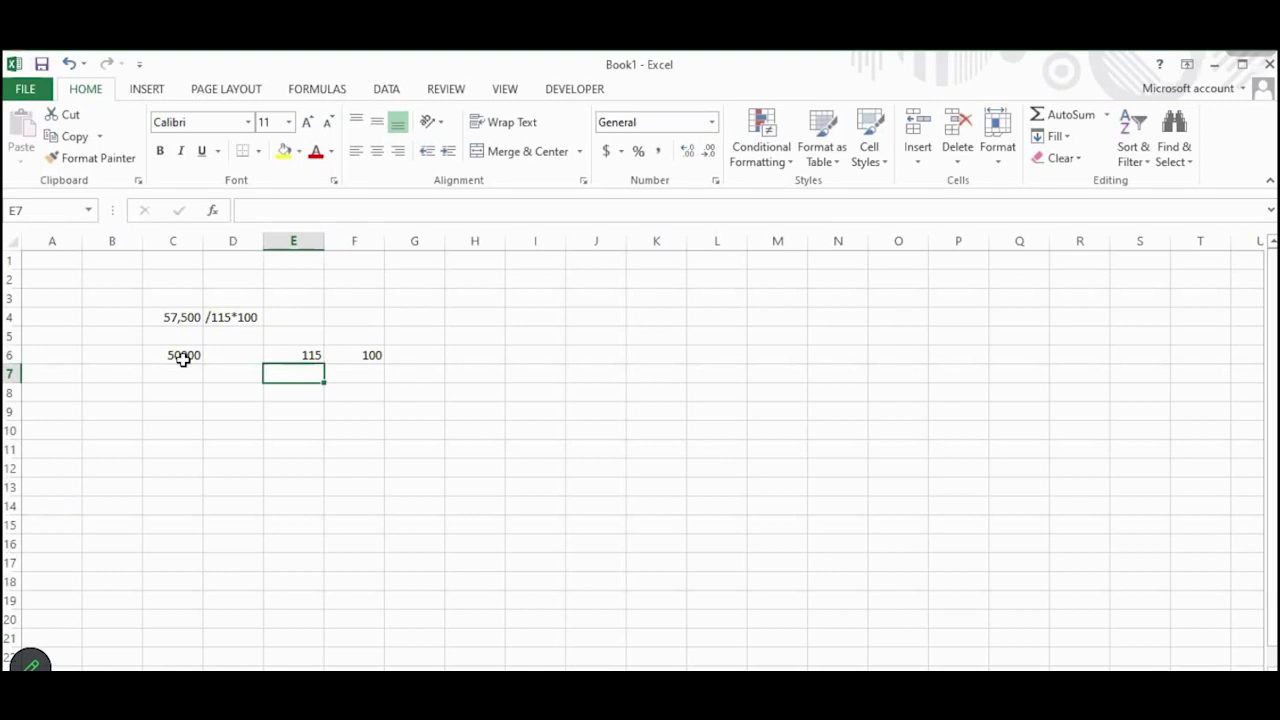
key("Right")
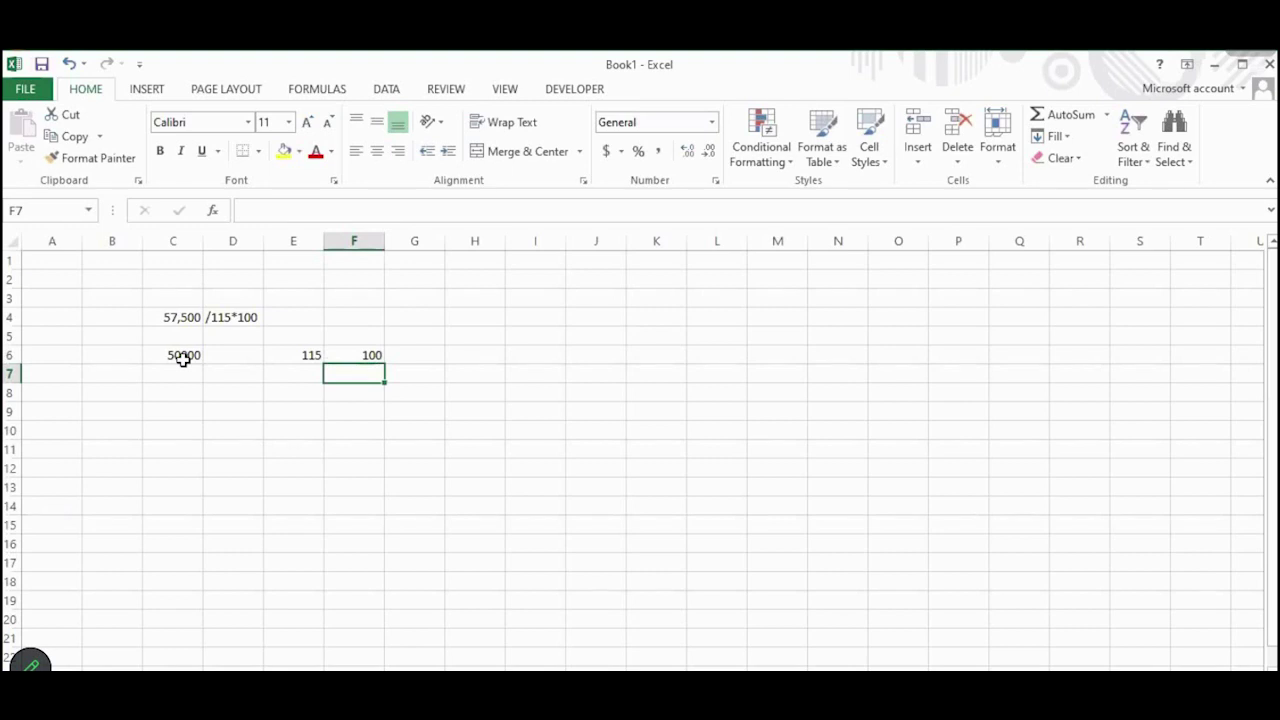
key("Left")
key("Left")
key("Left")
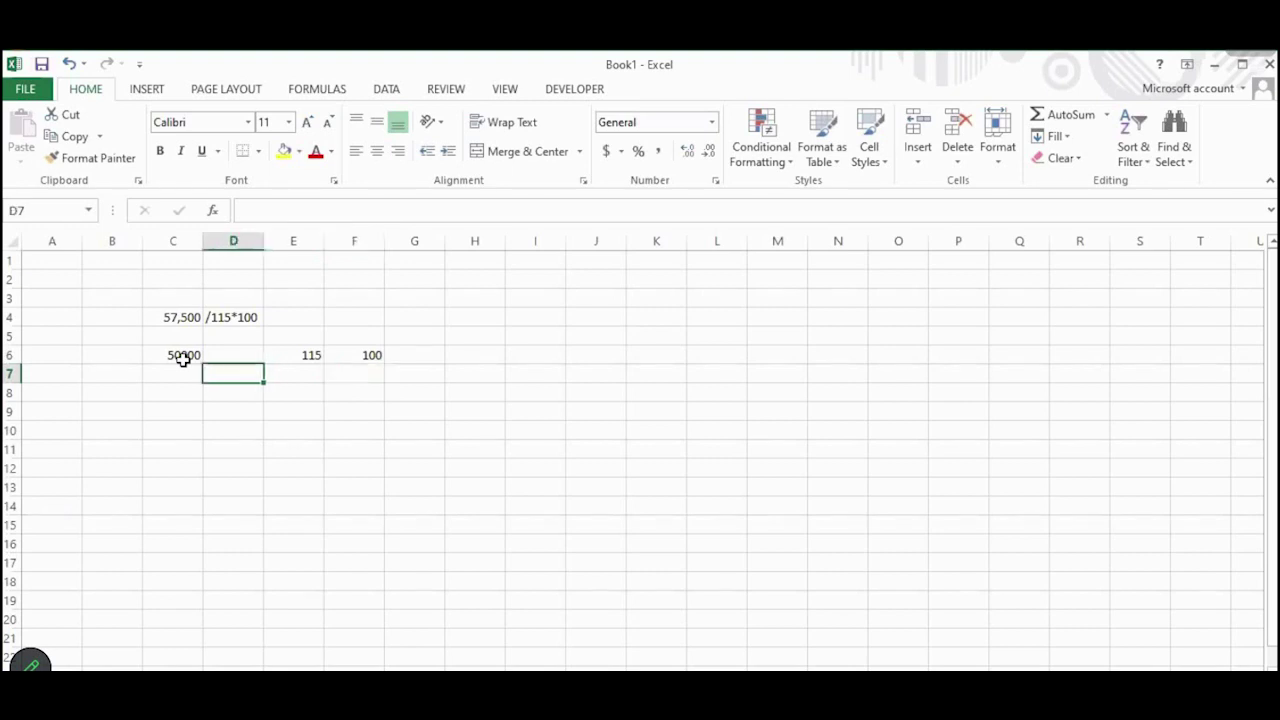
key("Up")
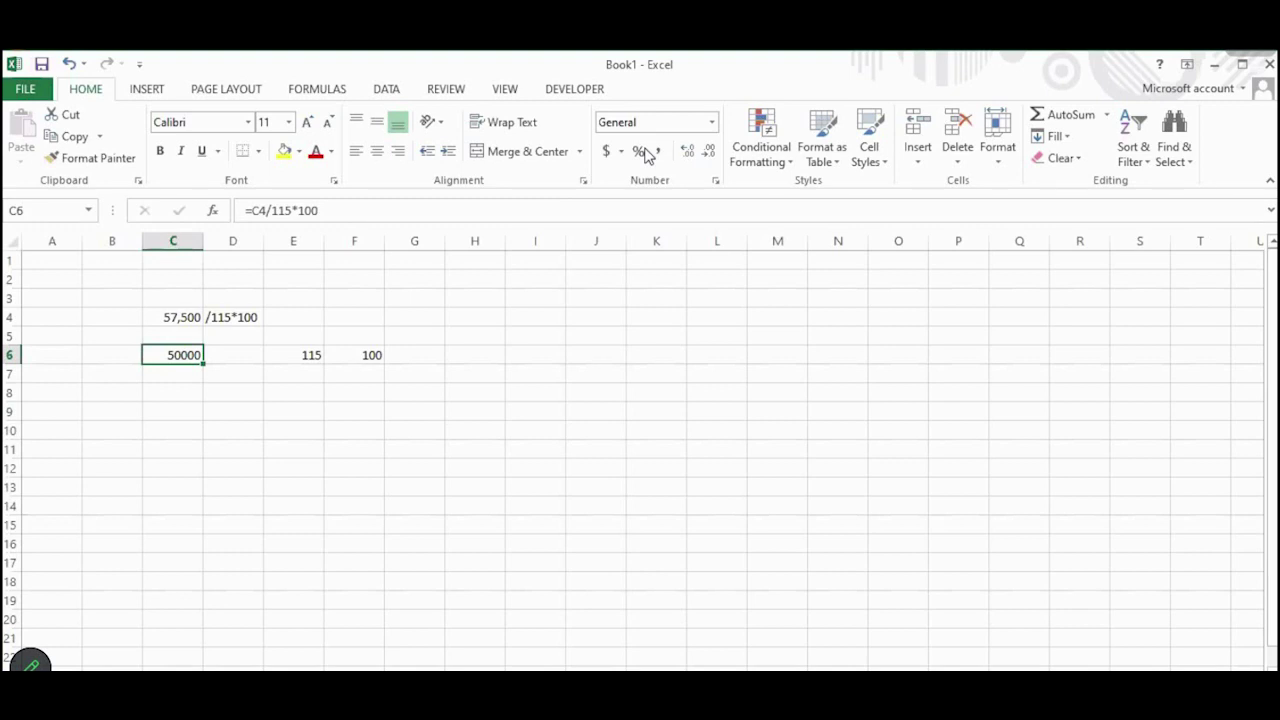
- Enter 80500 in cell C9 and 115 in cell E9 as the first row of a proportion
left_click(170, 410)
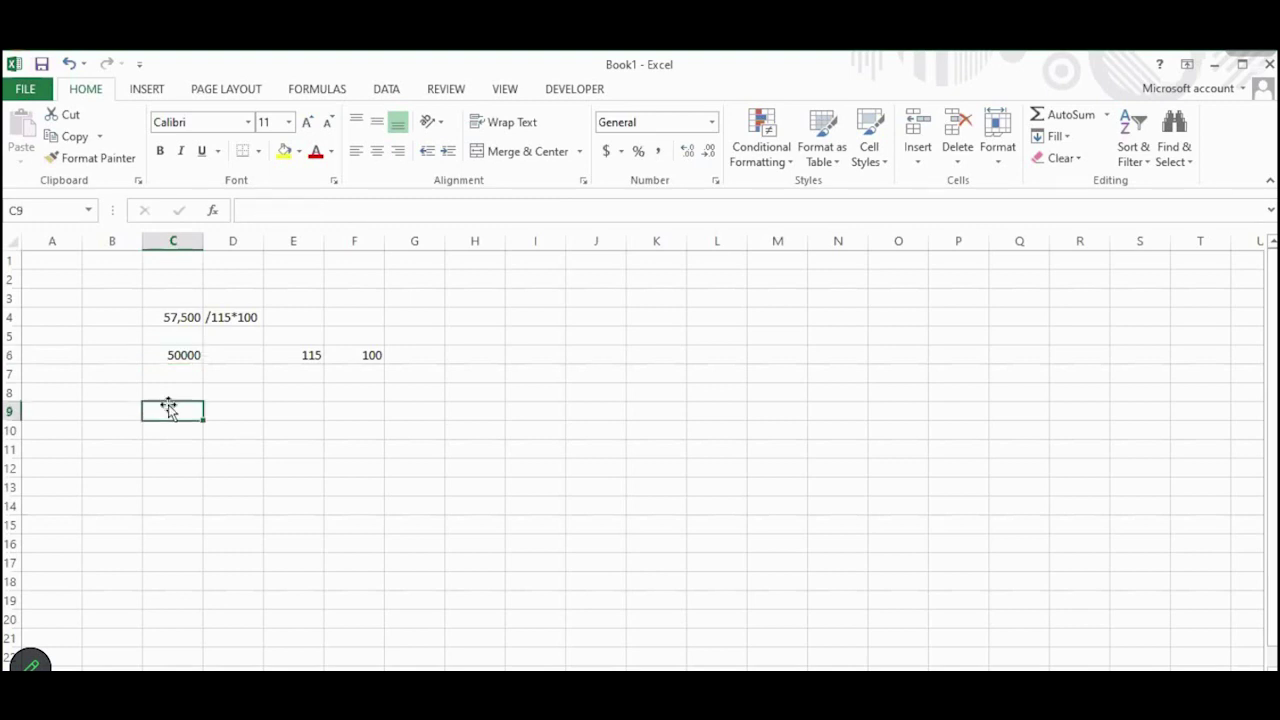
type("80500")
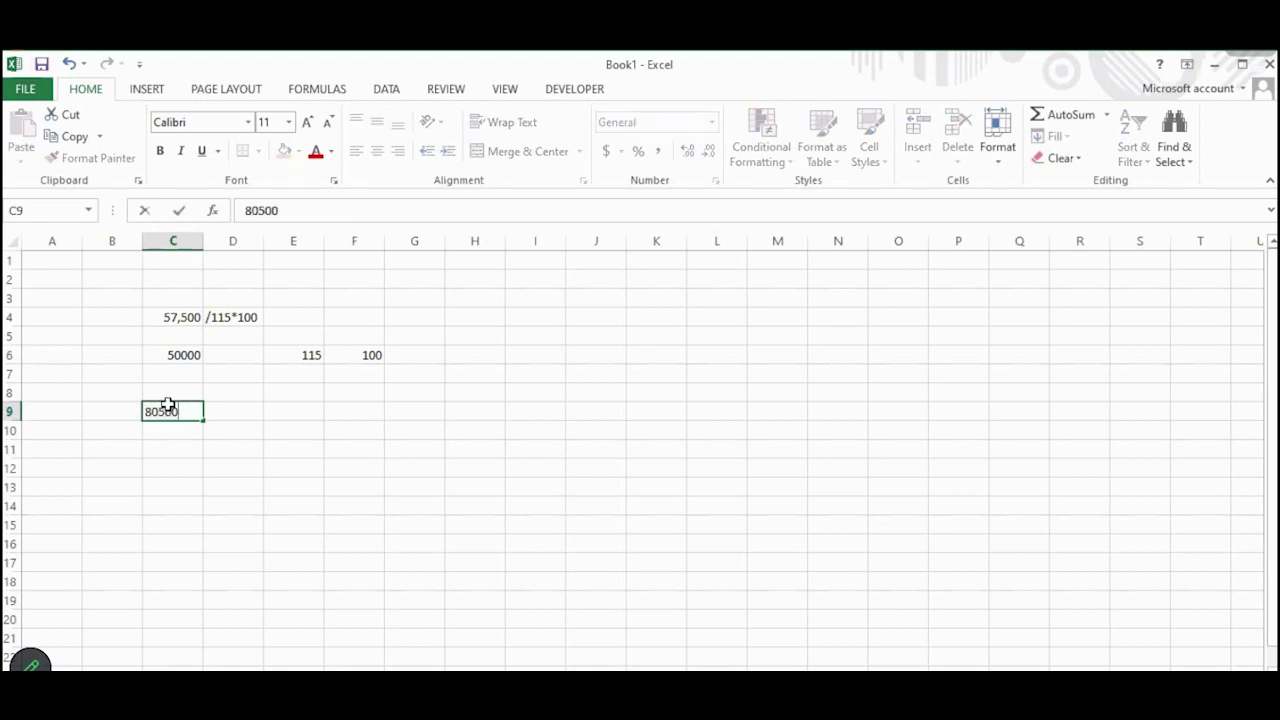
key("Tab")
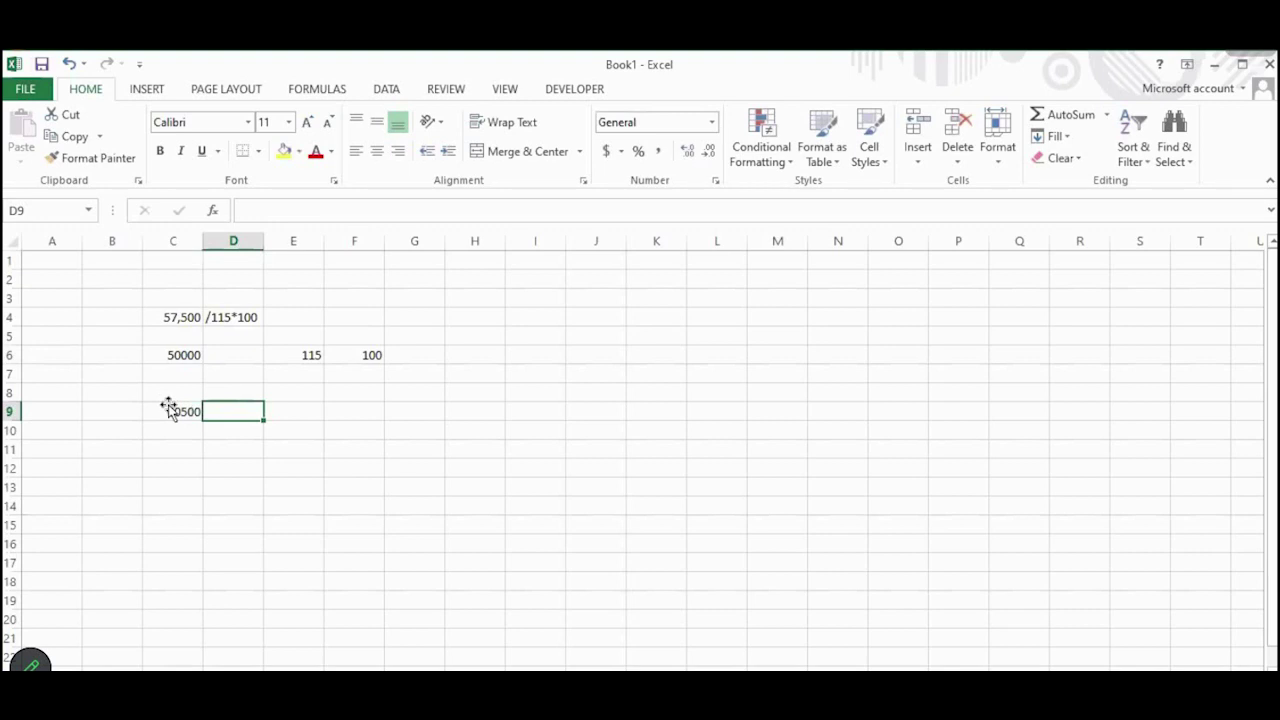
left_click(168, 405)
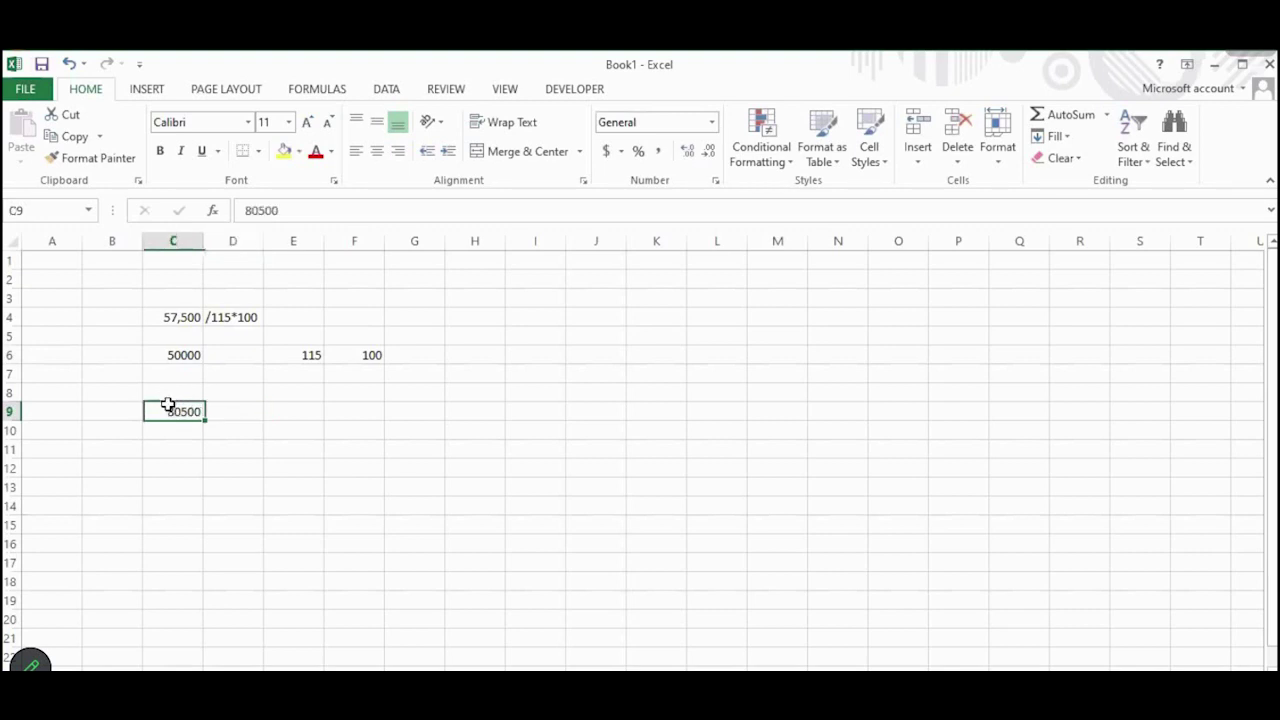
key("Tab")
key("Tab")
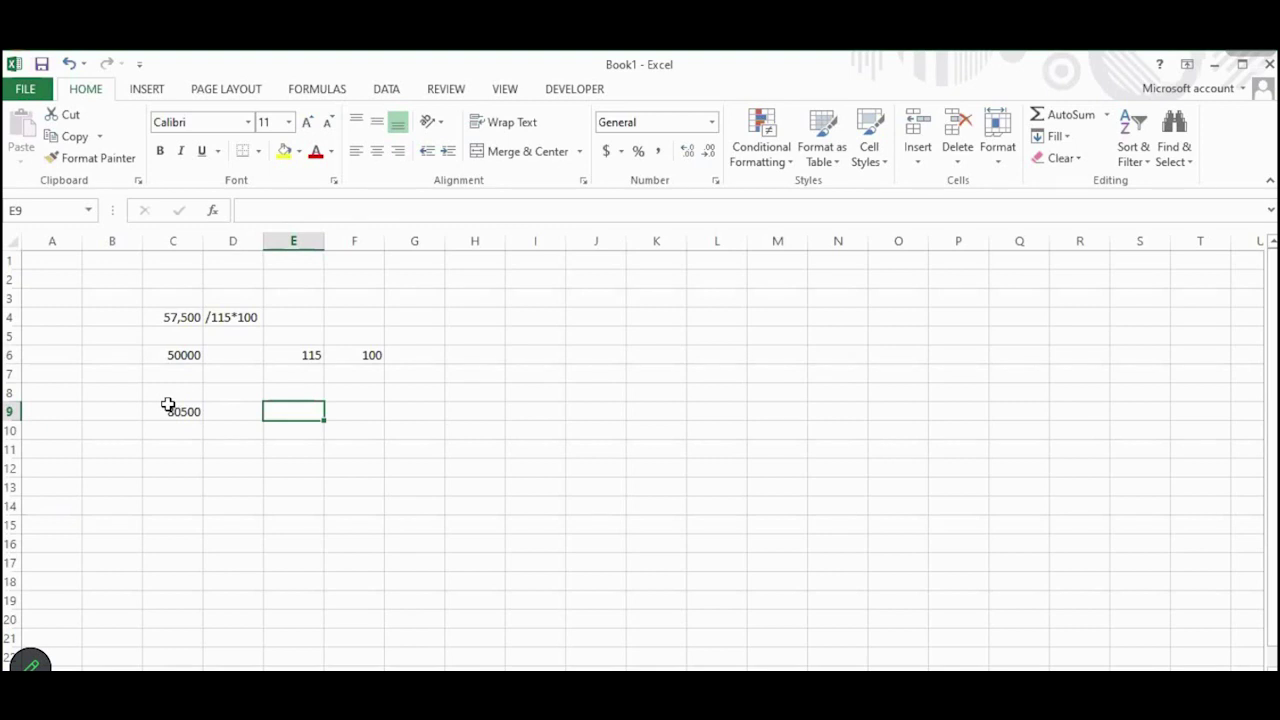
type("115")
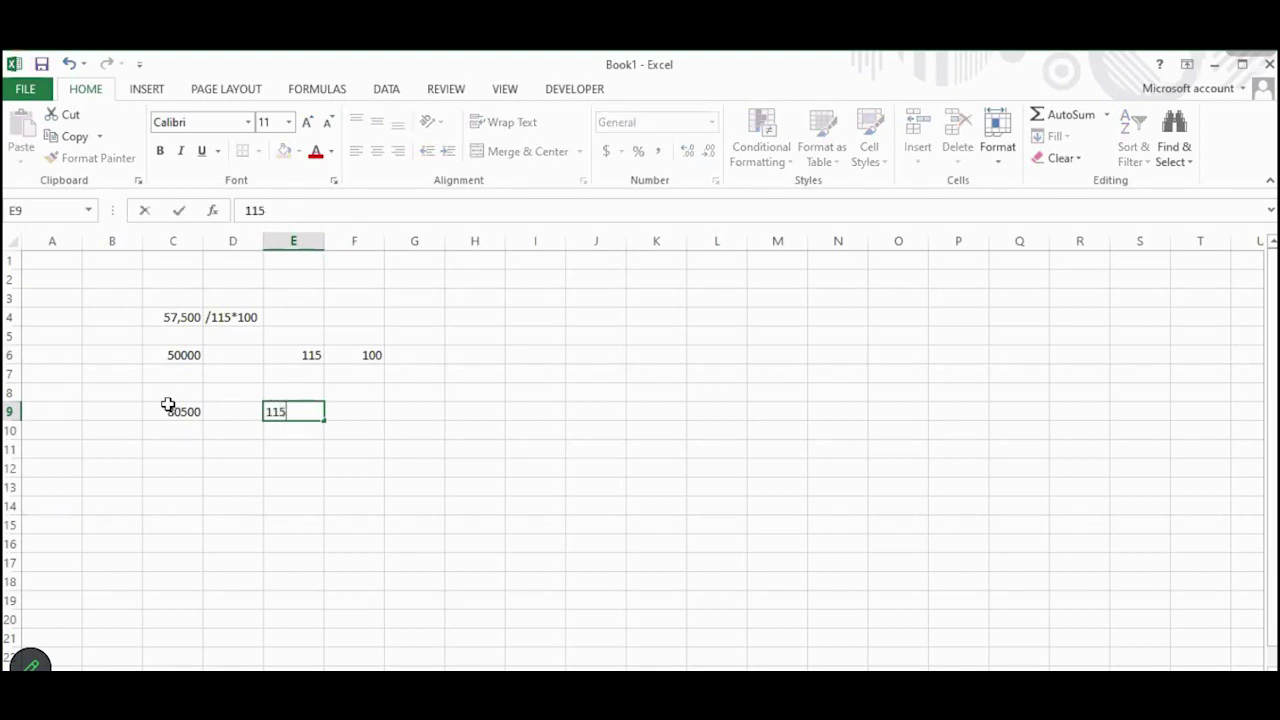
key("Return")
- Enter 1 in cell C10 as the unit value of the proportion
key("Left")
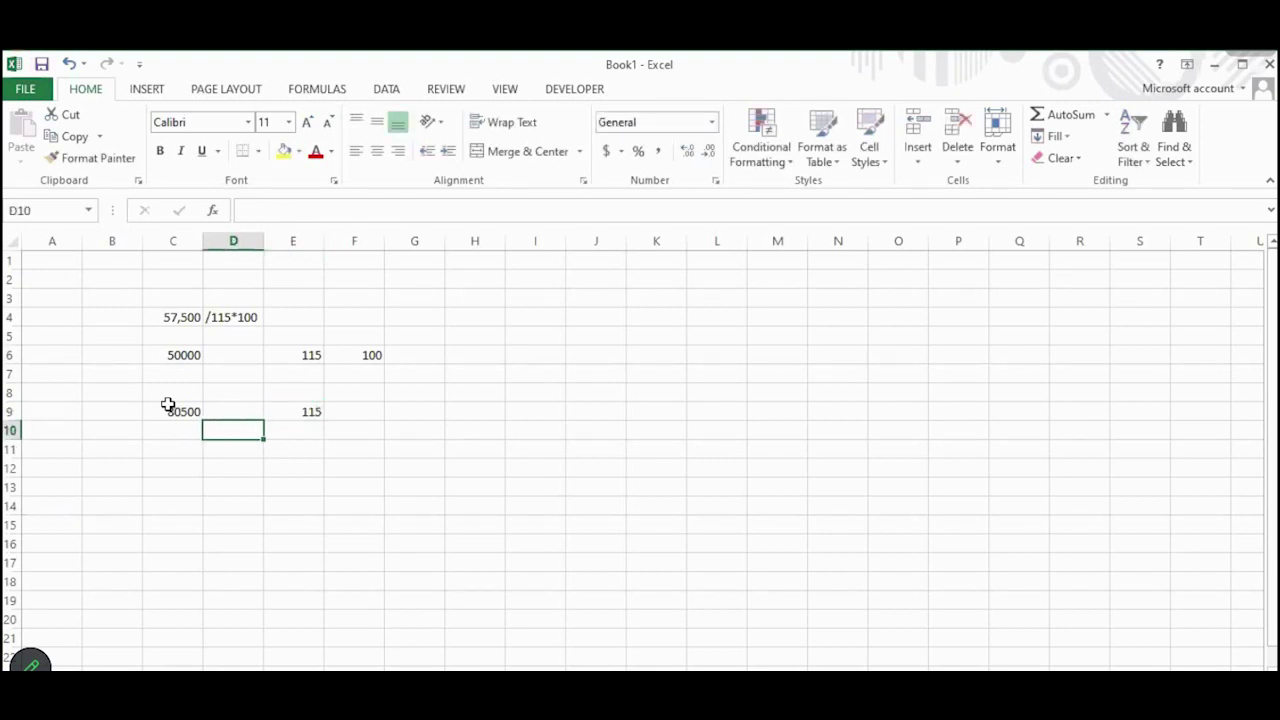
key("Left")
type("1")
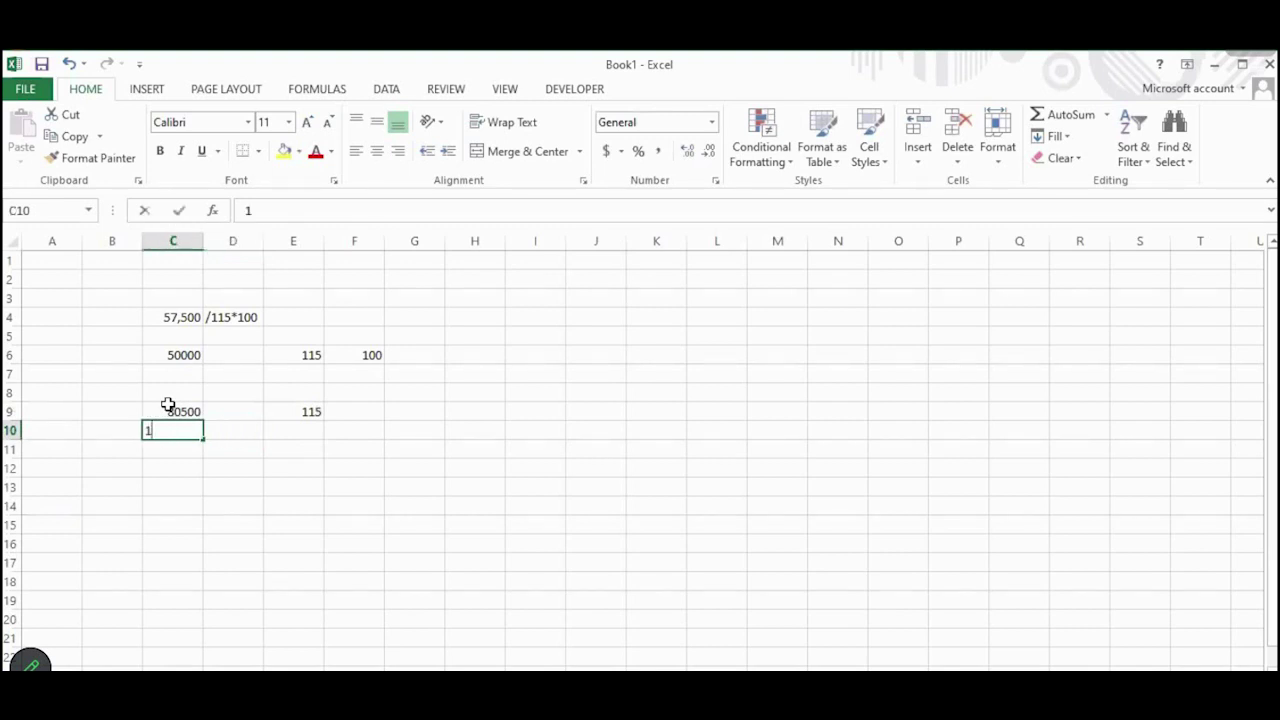
key("Return")
key("Up")
key("Right")
key("Right")
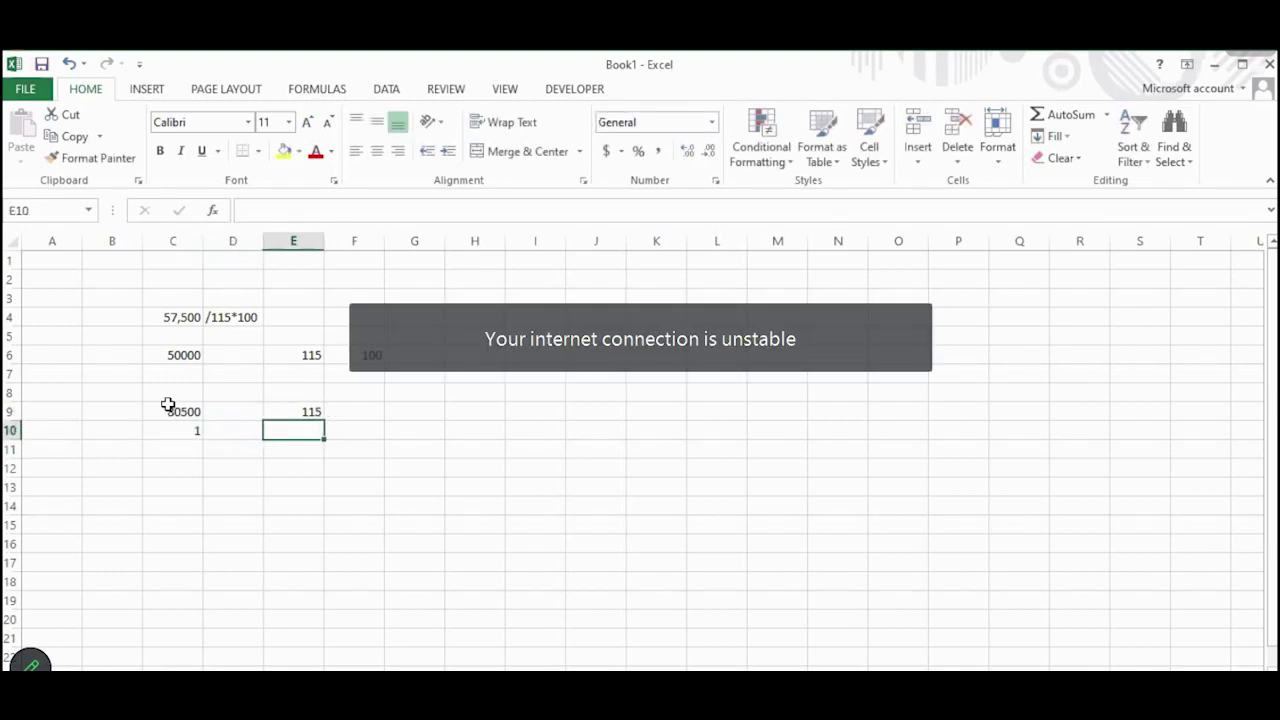
type("115/")
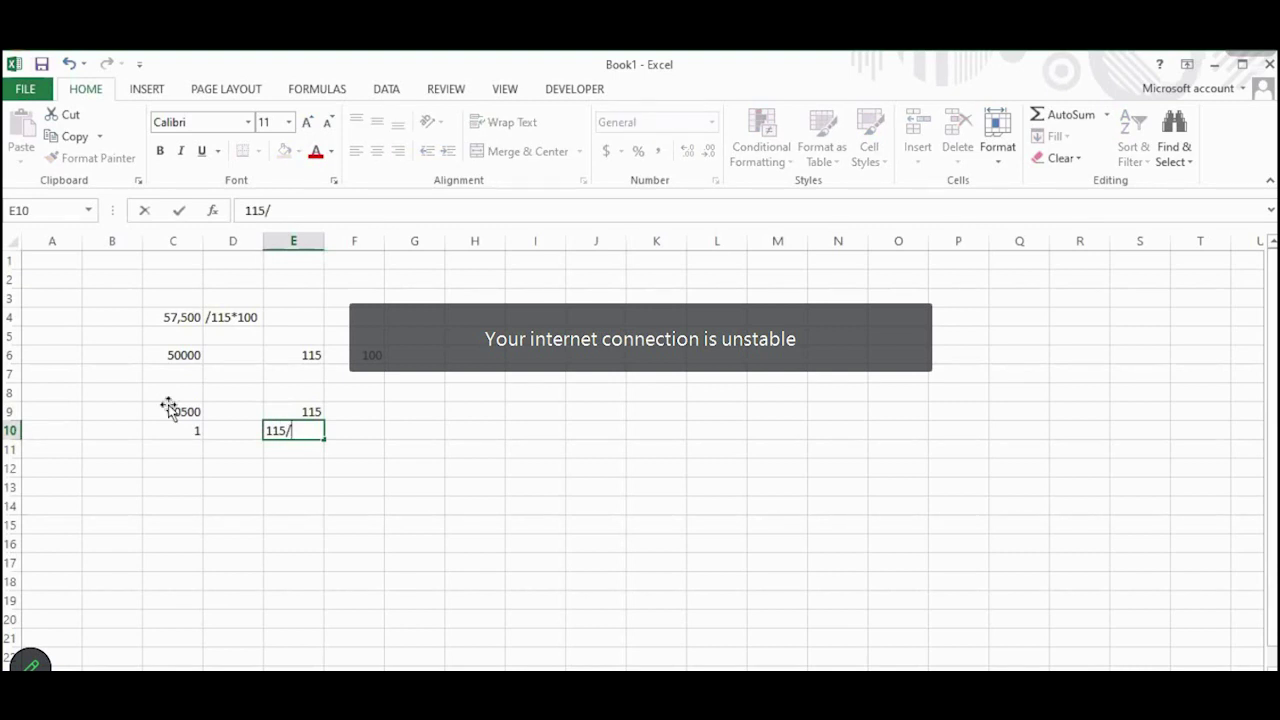
key("BackSpace")
key("BackSpace")
key("BackSpace")
key("BackSpace")
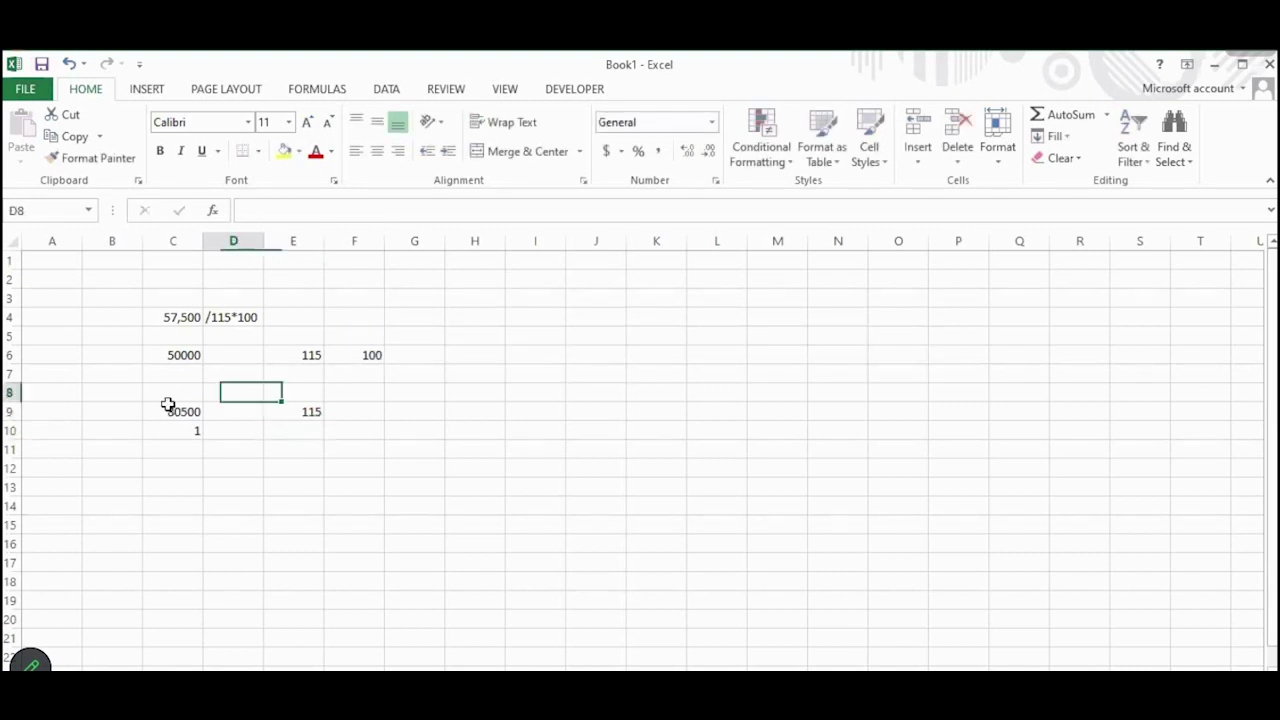
- Set the first row of the proportion to 115 in cell C9 and 80500 in cell E9
left_click(169, 405)
type("115")
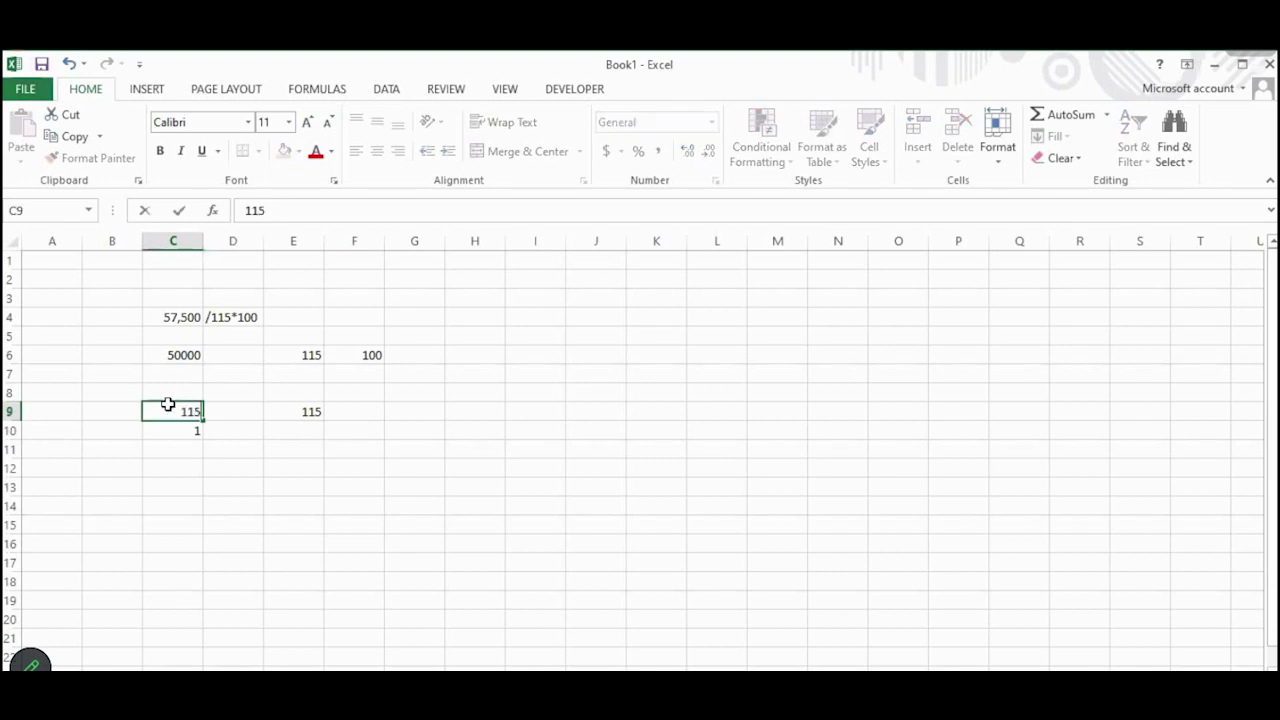
key("Tab")
key("Tab")
key("Tab")
key("Left")
type("80500")
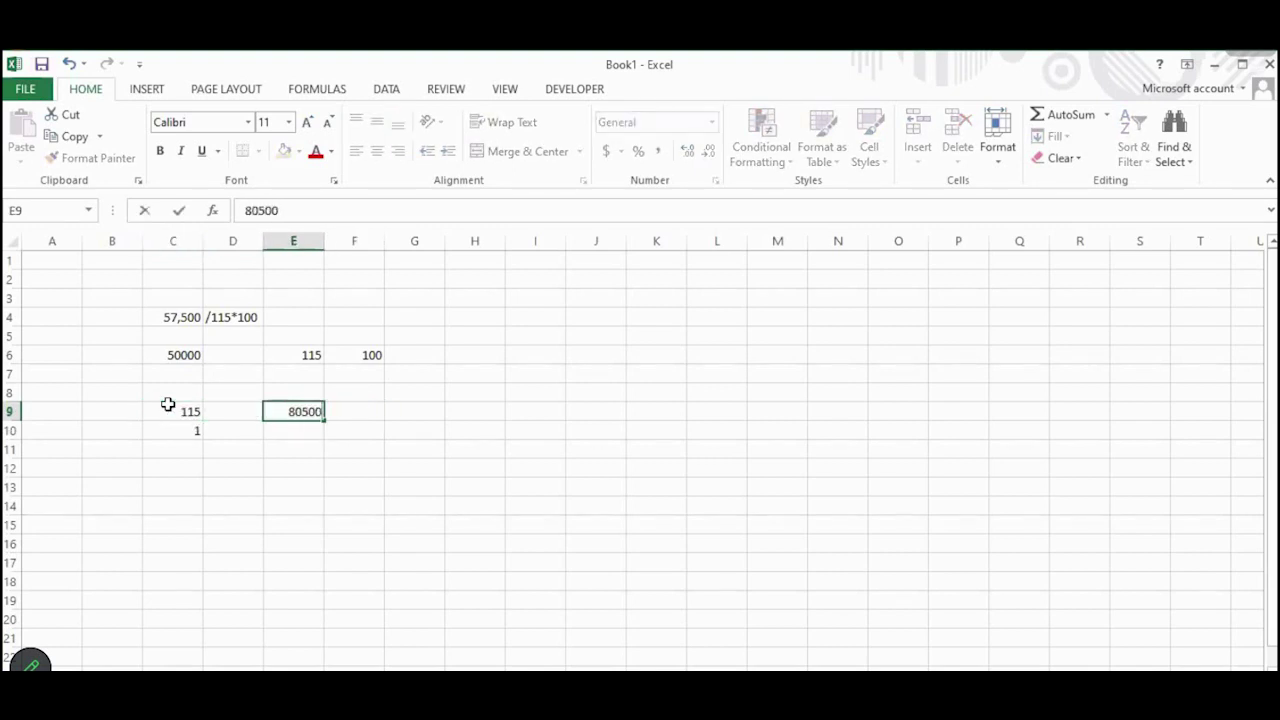
key("Return")
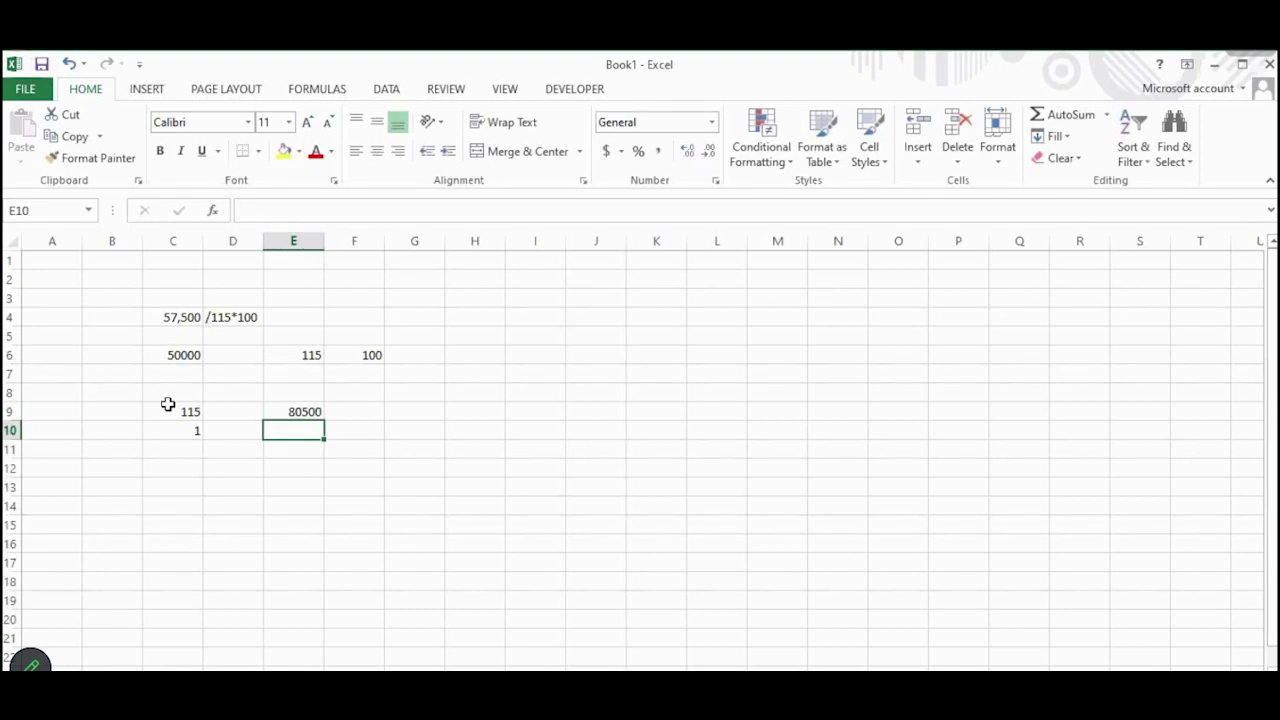
- Enter the text 80500/115 in cell E10 as the amount corresponding to 1
type("80500/")
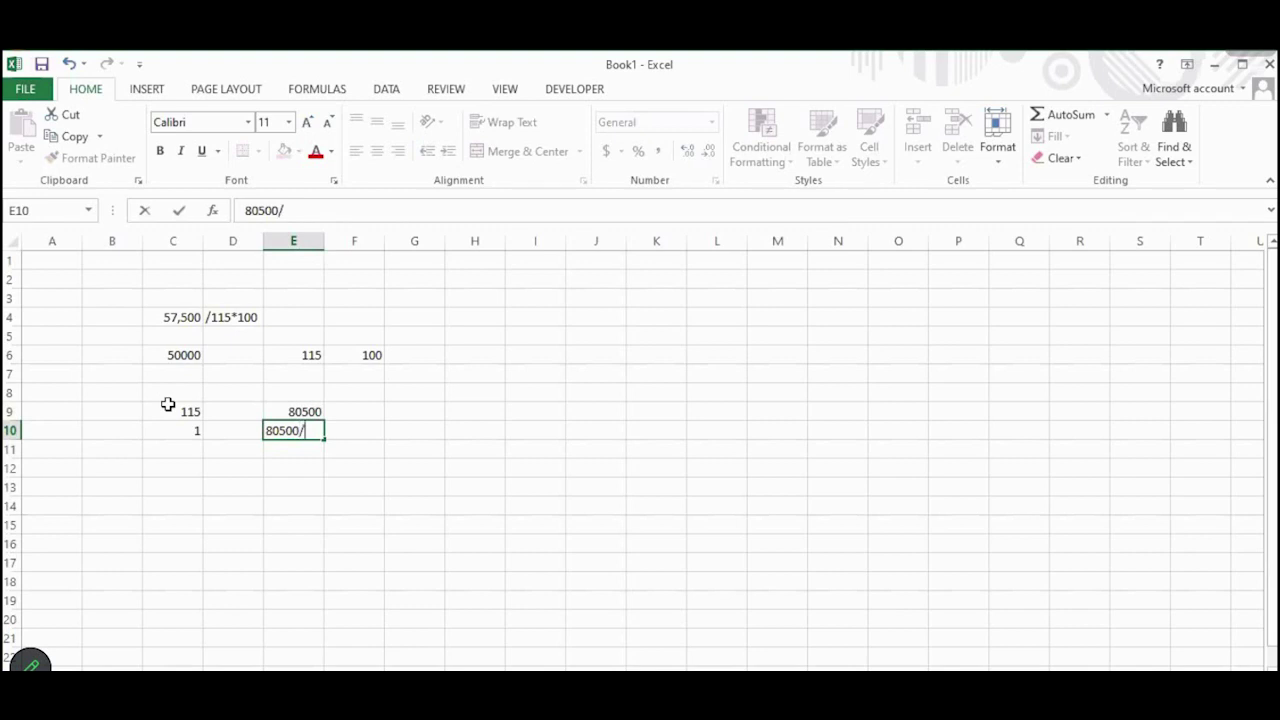
type("115")
key("Return")
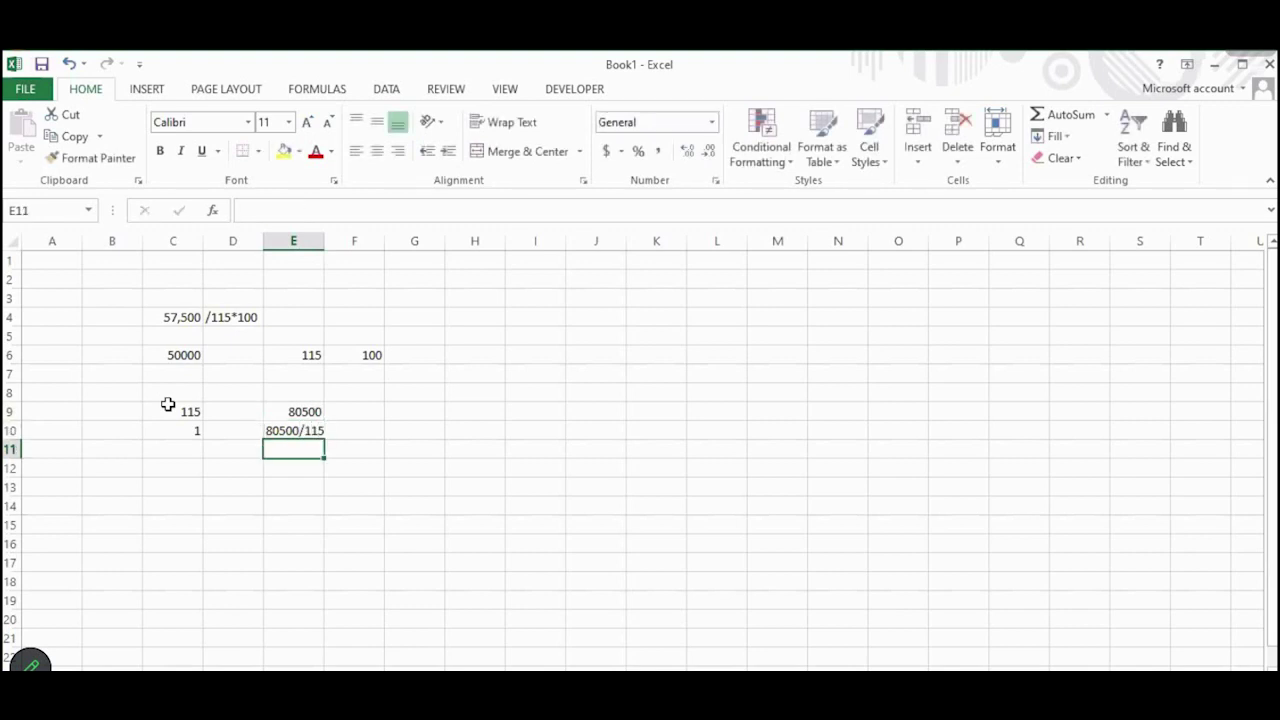
- Enter 100 in cell C11, below the unit value of the proportion
key("Left")
key("Left")
type("1000")
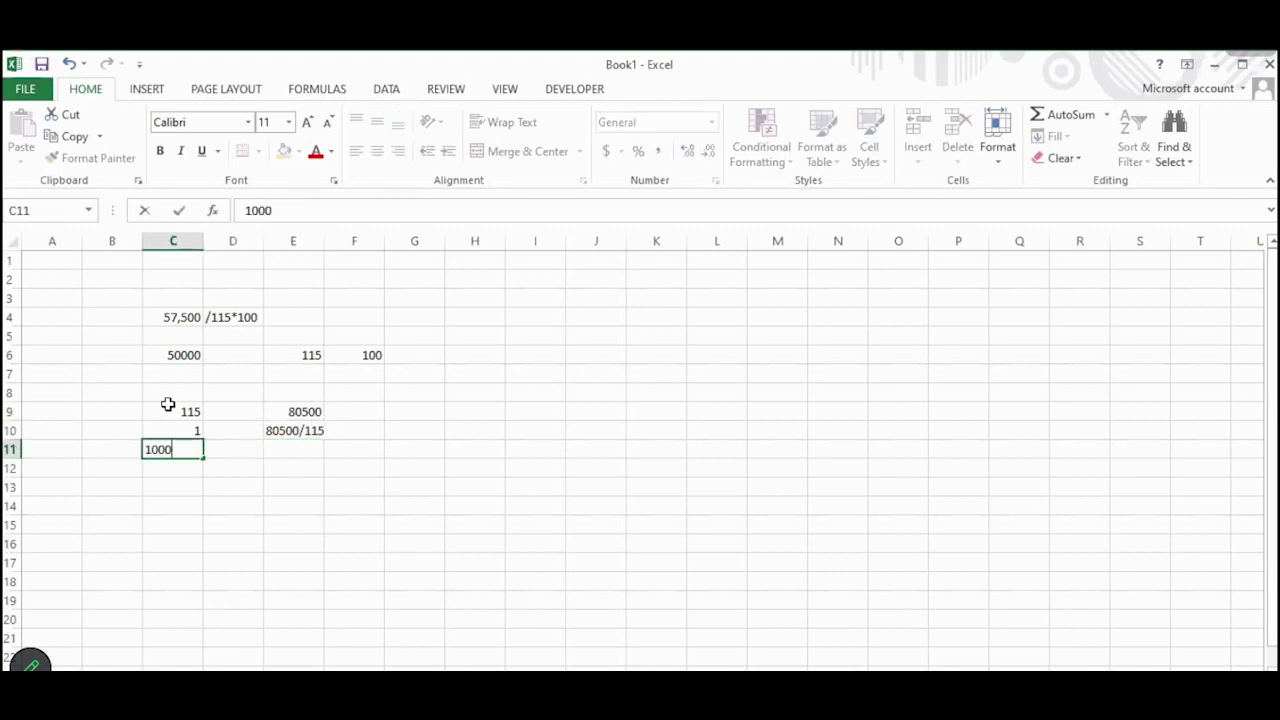
key("BackSpace")
key("Return")
key("Up")
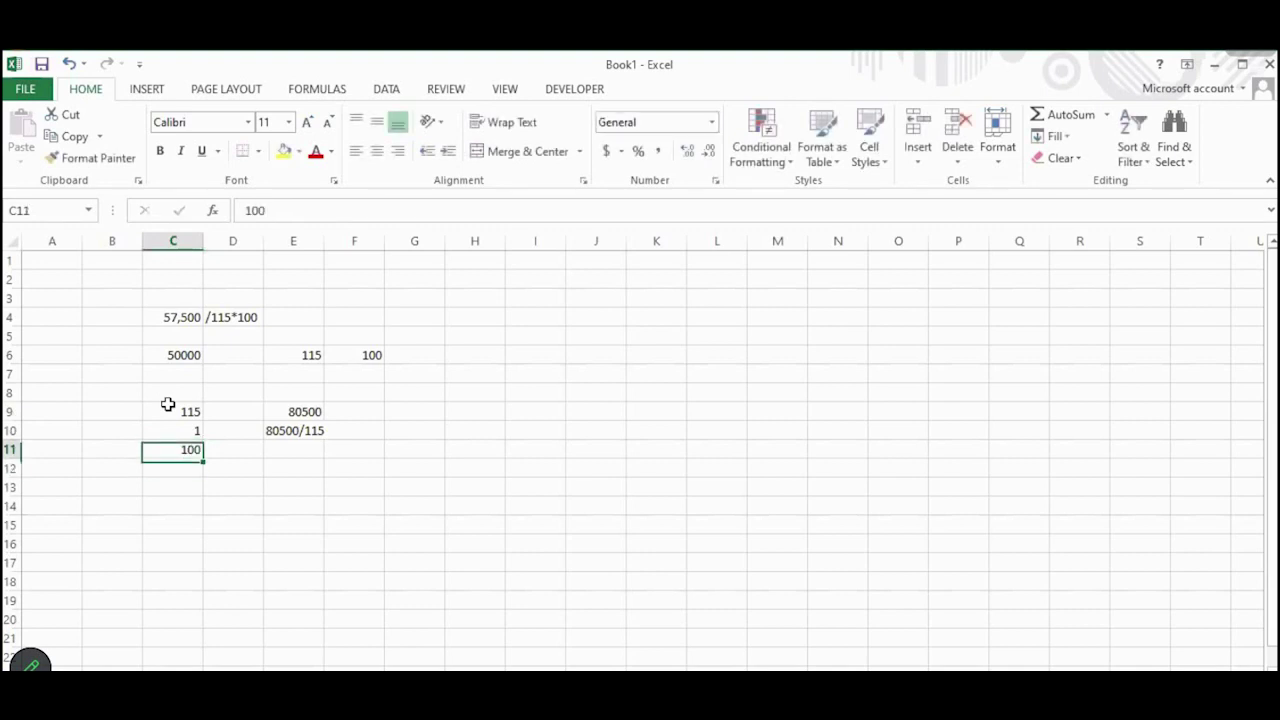
- Enter the text 80500/115*100 in cell E11 as the amount corresponding to 100
key("Right")
key("Right")
type("8")
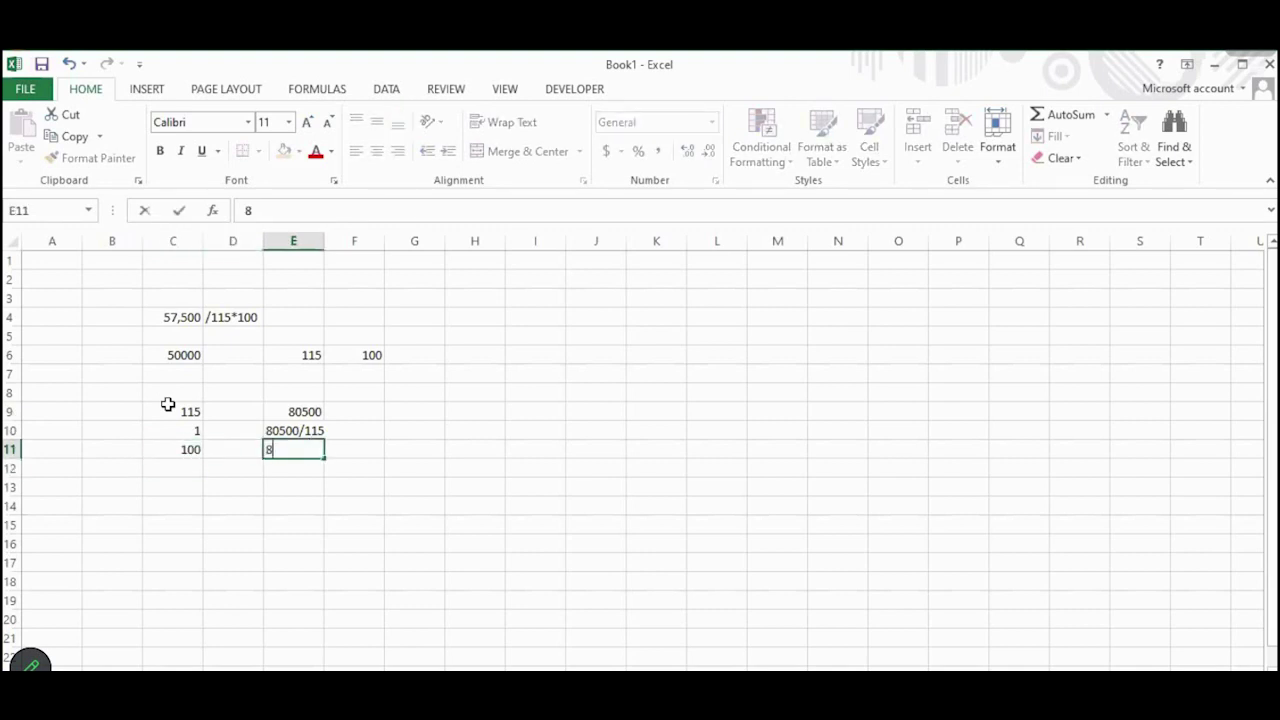
type("0500/115")
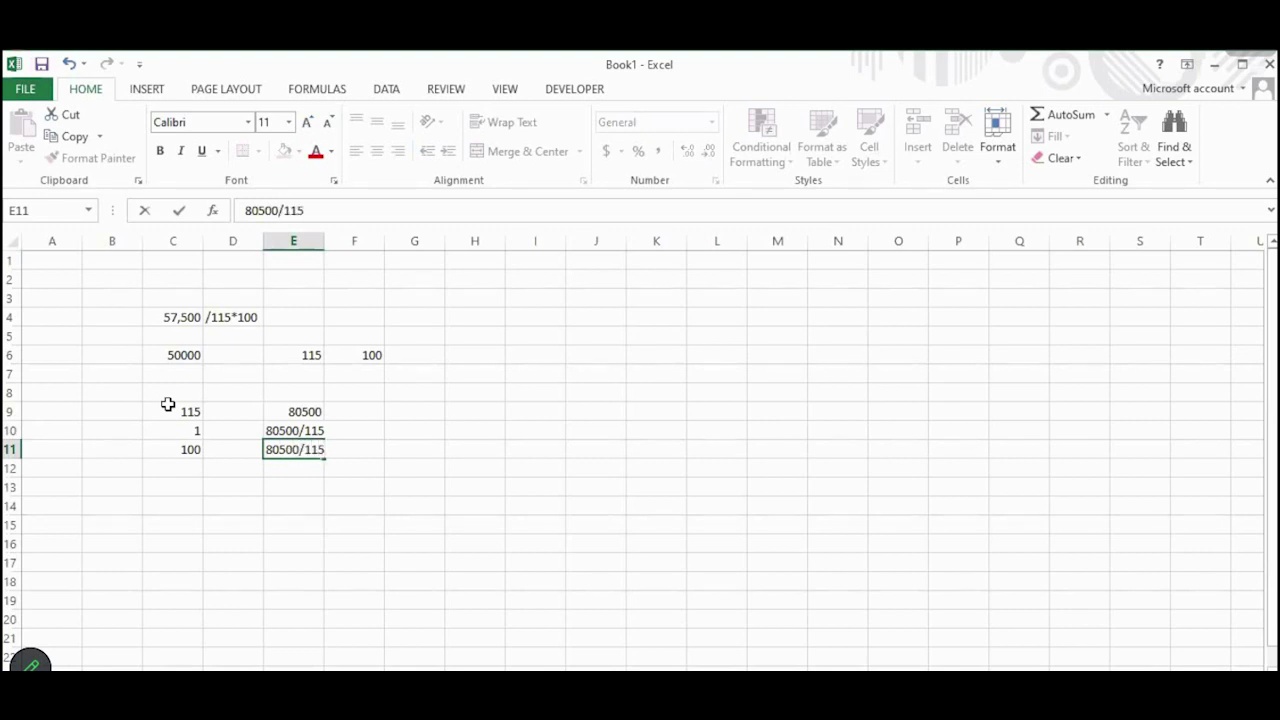
type("*100")
key("Return")
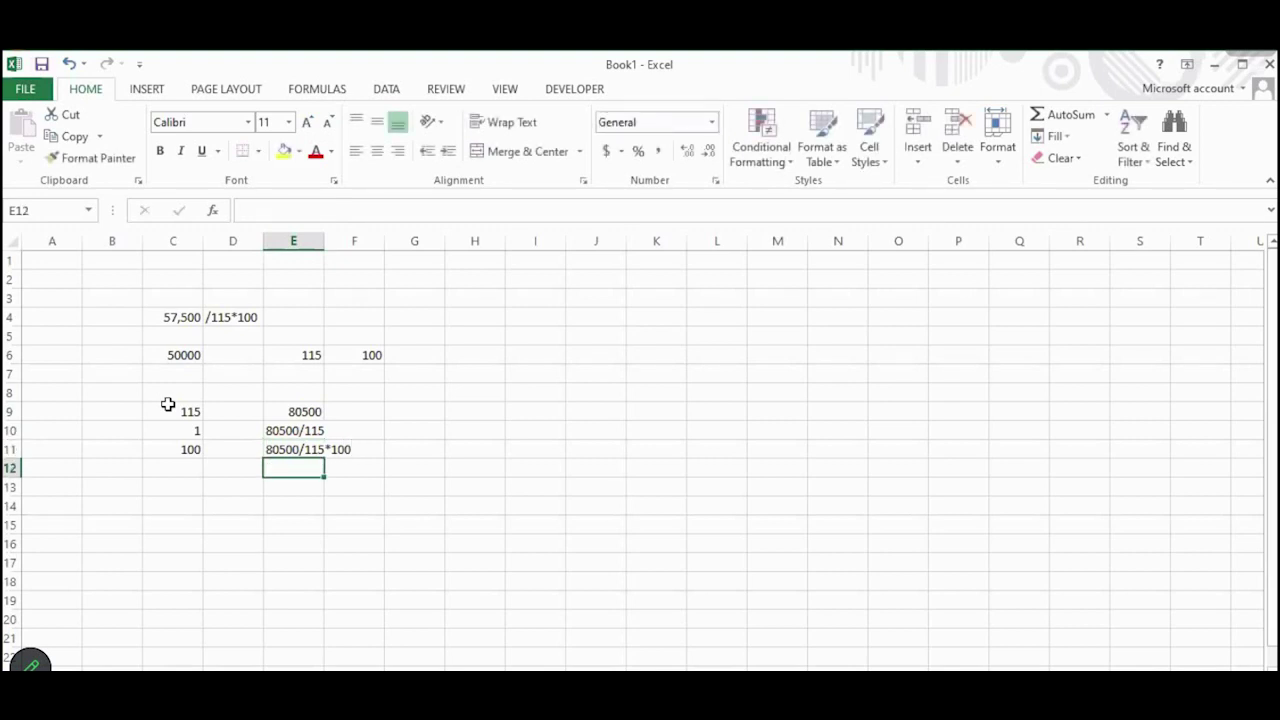
- Convert the text expression in cell E11 into the calculating formula =80500/115*100
key("Up")
key("F2")
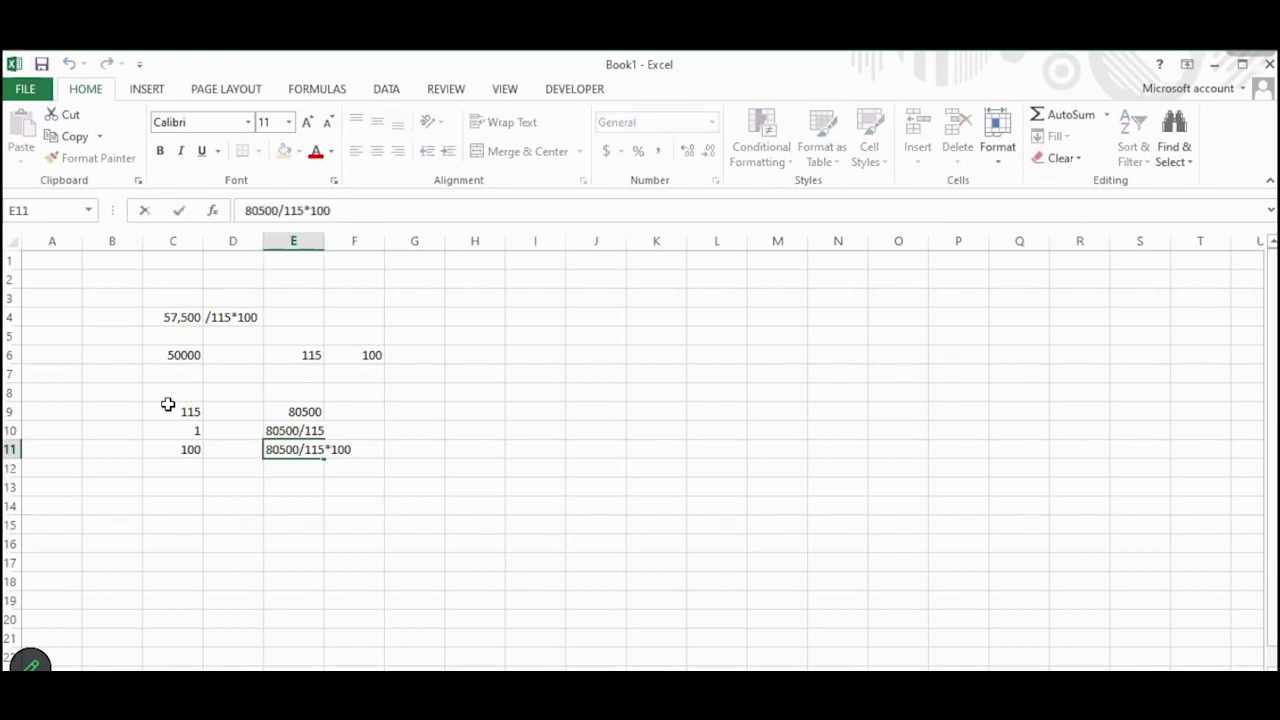
key("Home")
type("=")
key("Return")
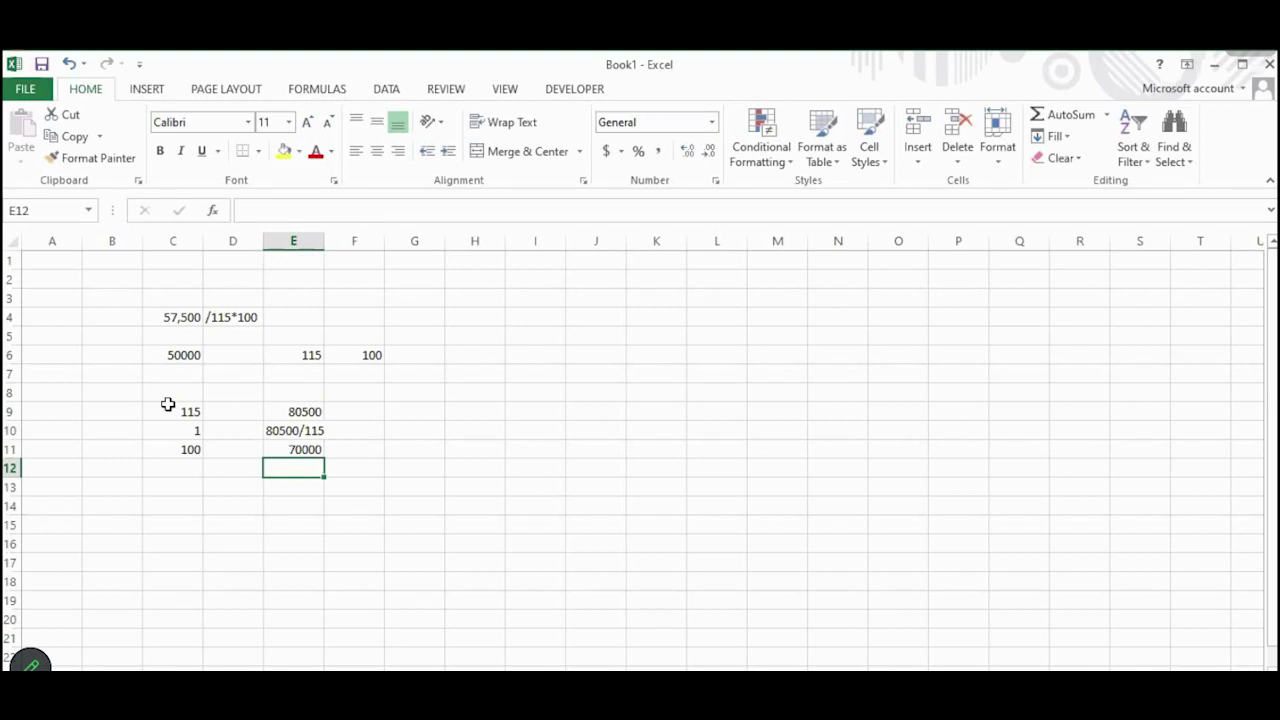
- Calculate the difference between the total and the base amount in cell E12 with the formula =E9-E11
type("=")
key("Up")
key("Up")
key("Up")
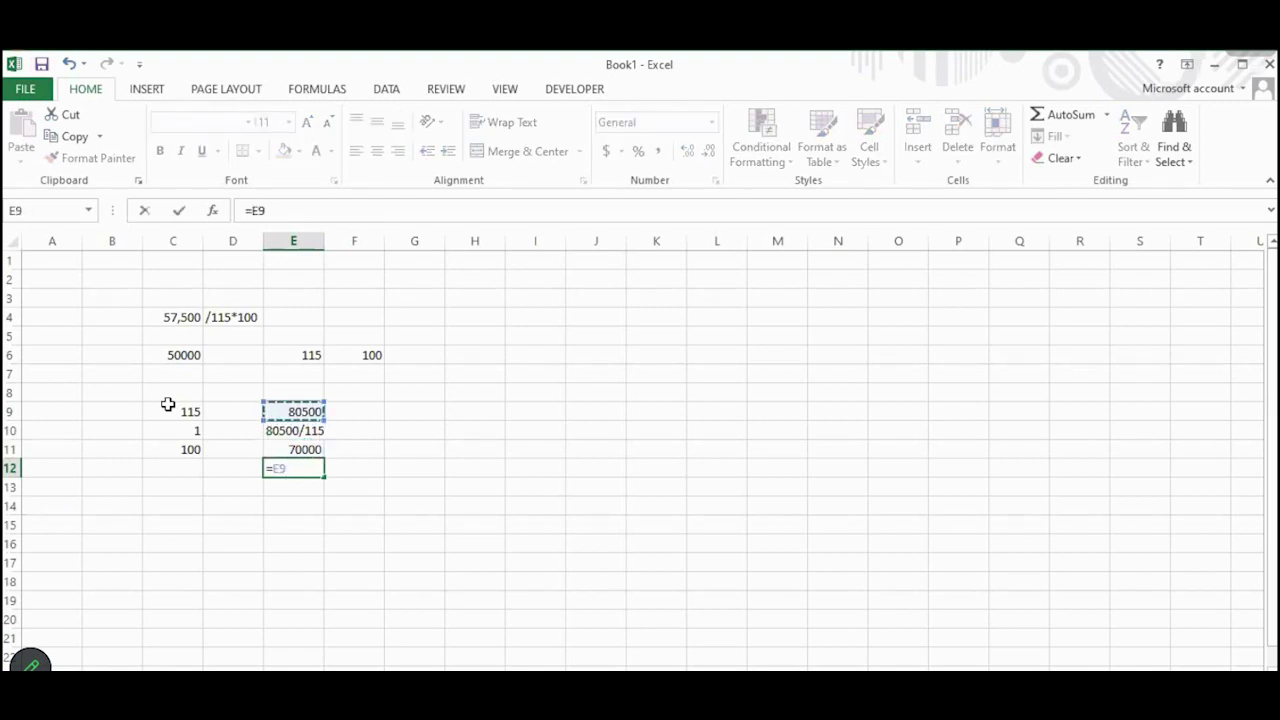
type("-")
key("Up")
key("Return")
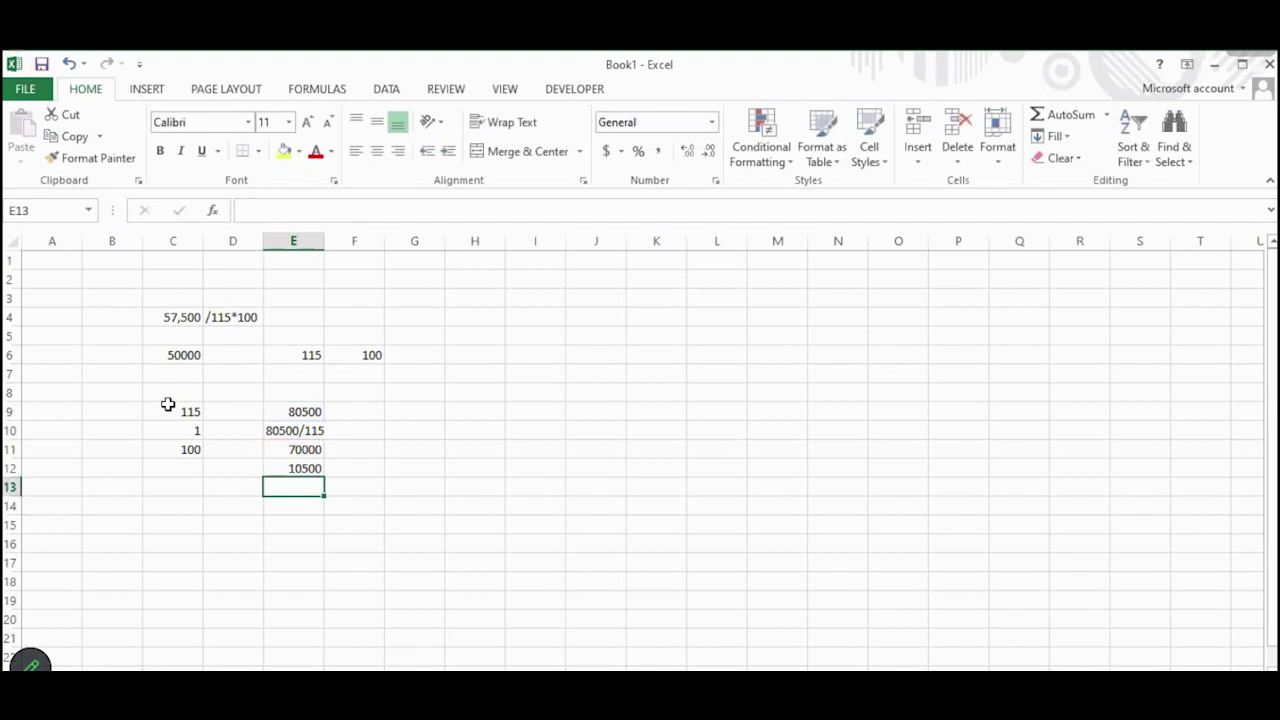